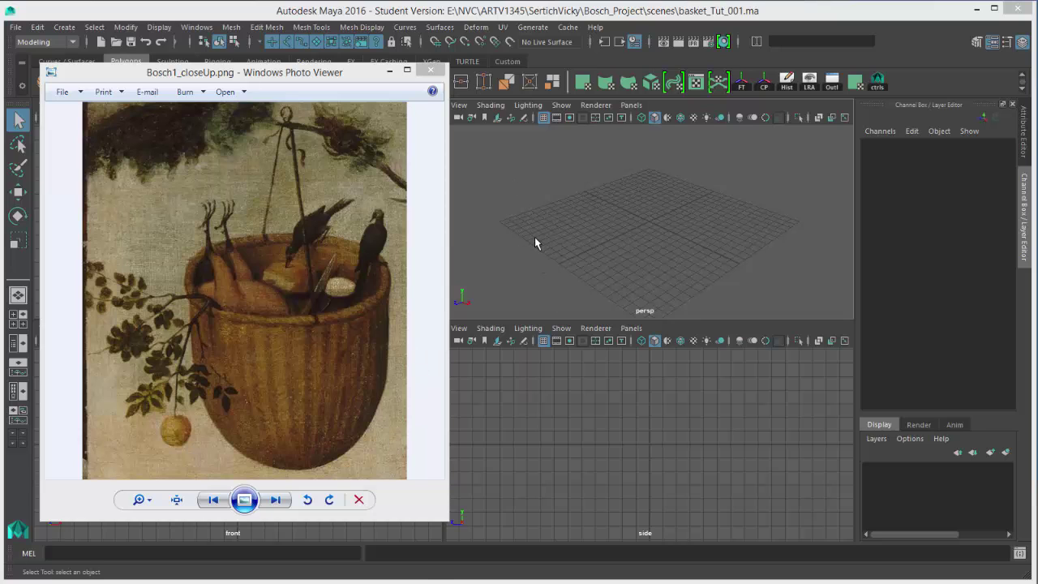
- Bring up File Explorer on the Bosch_Project folder beside the reference painting
{"action": "key", "text": "alt+Tab"}
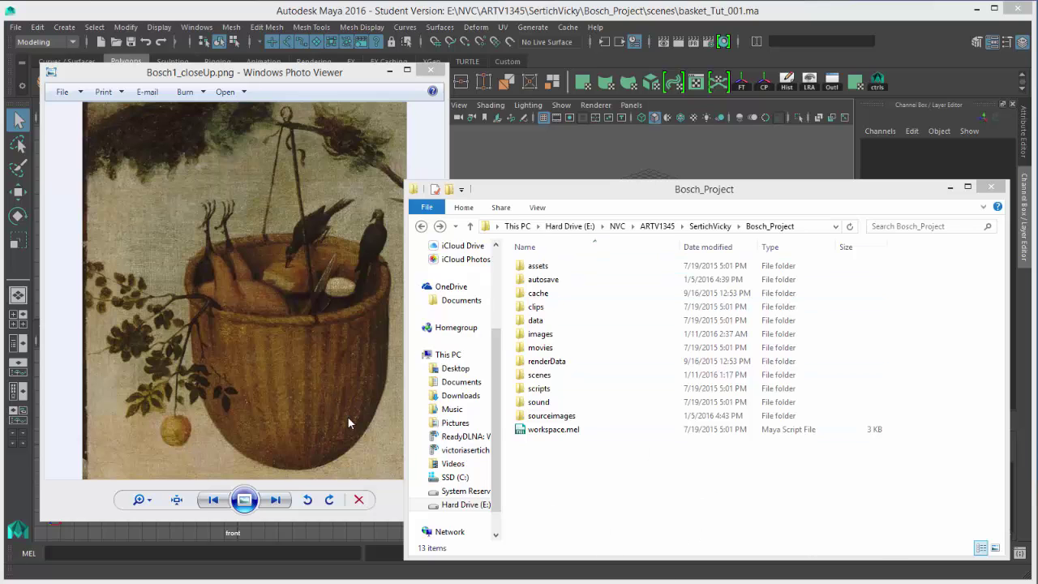
- Check that sourceimages holds the two Bosch close-up pictures, then return to the Bosch_Project listing
{"action": "left_click", "coordinate": [560, 417]}
{"action": "double_click", "coordinate": [560, 416]}
{"action": "key", "text": "BackSpace"}
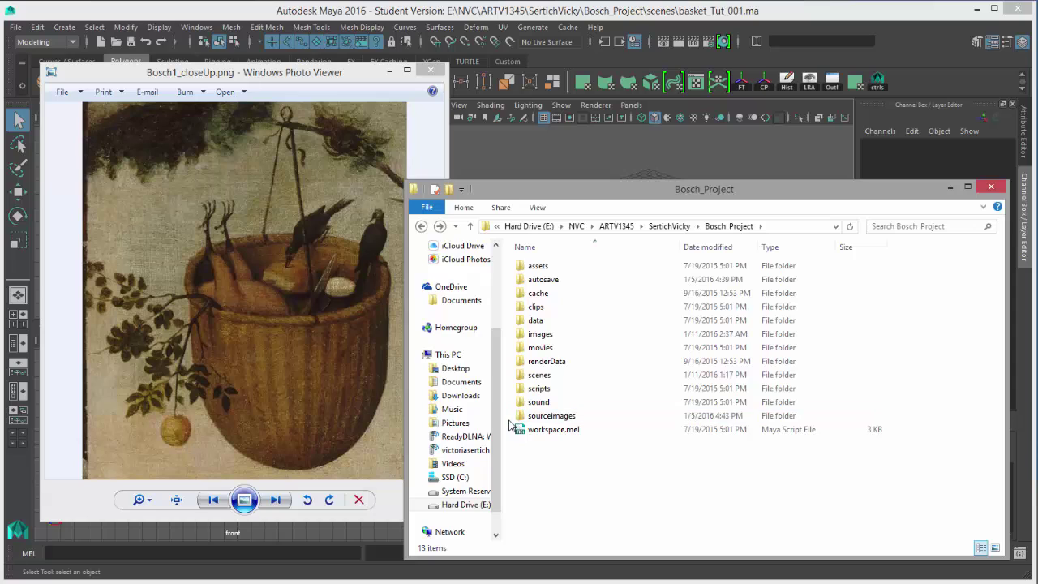
{"action": "mouse_move", "coordinate": [522, 420]}
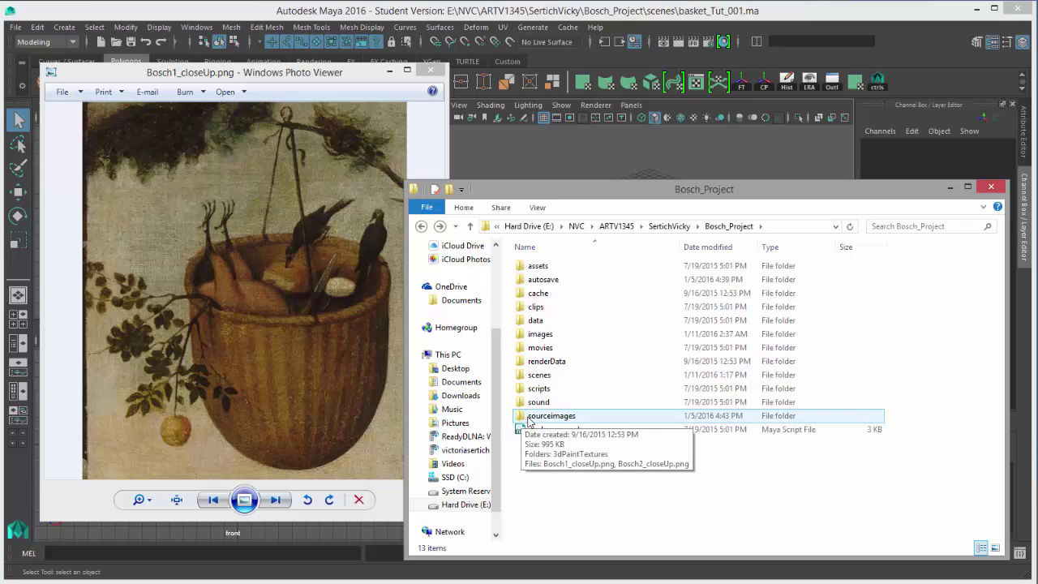
{"action": "double_click", "coordinate": [529, 421]}
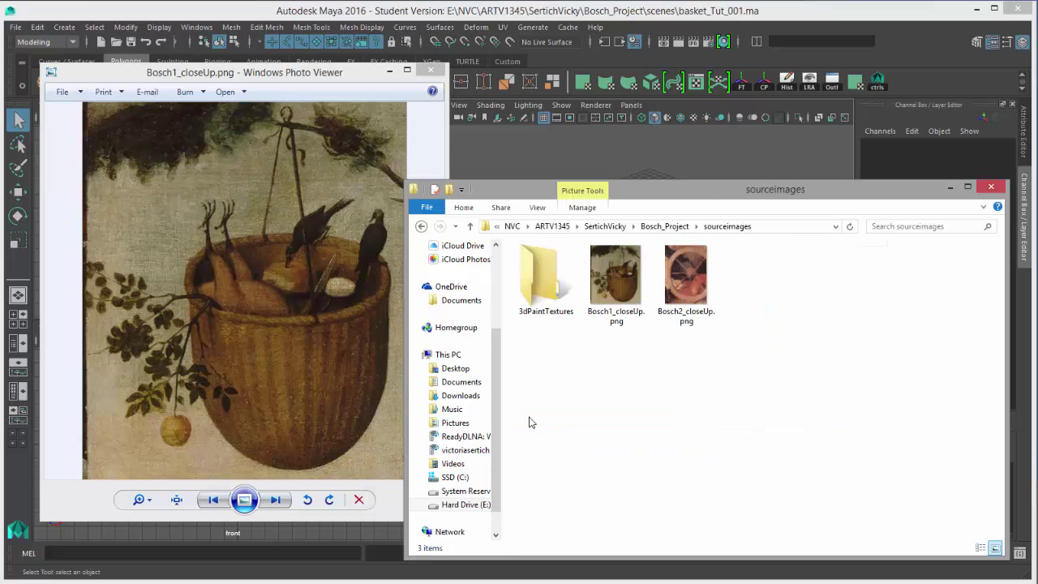
{"action": "key", "text": "BackSpace"}
{"action": "mouse_move", "coordinate": [520, 347]}
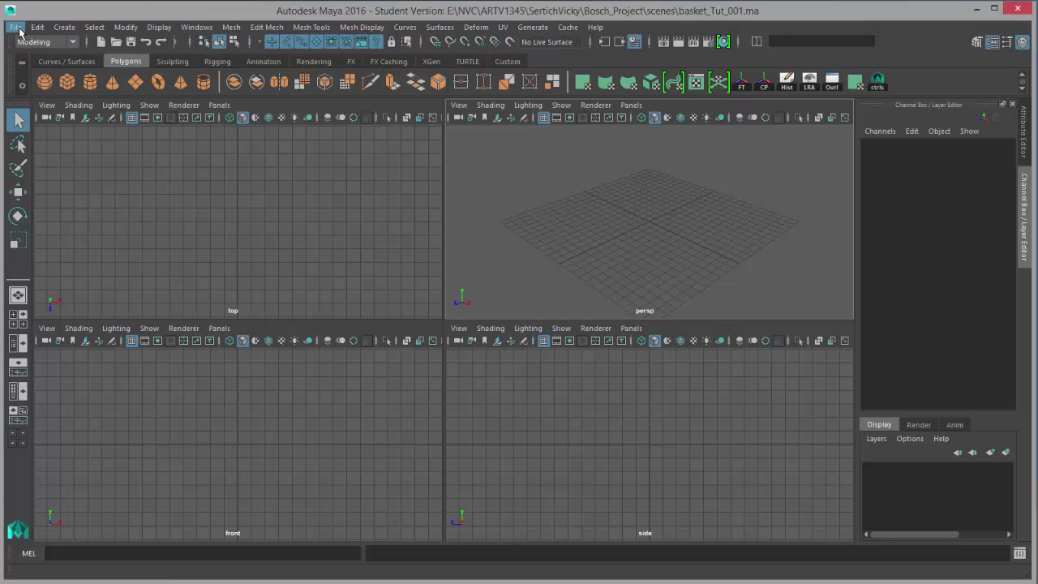
- Set Bosch_Project as the current Maya project through File > Set Project
{"action": "left_click", "coordinate": [17, 29]}
{"action": "left_click", "coordinate": [79, 421]}
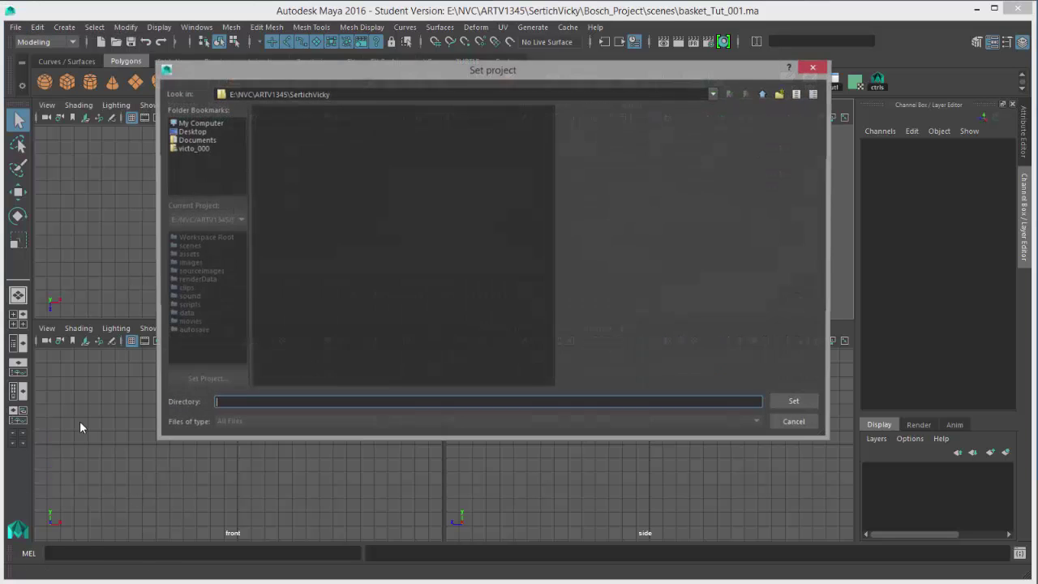
{"action": "double_click", "coordinate": [306, 108]}
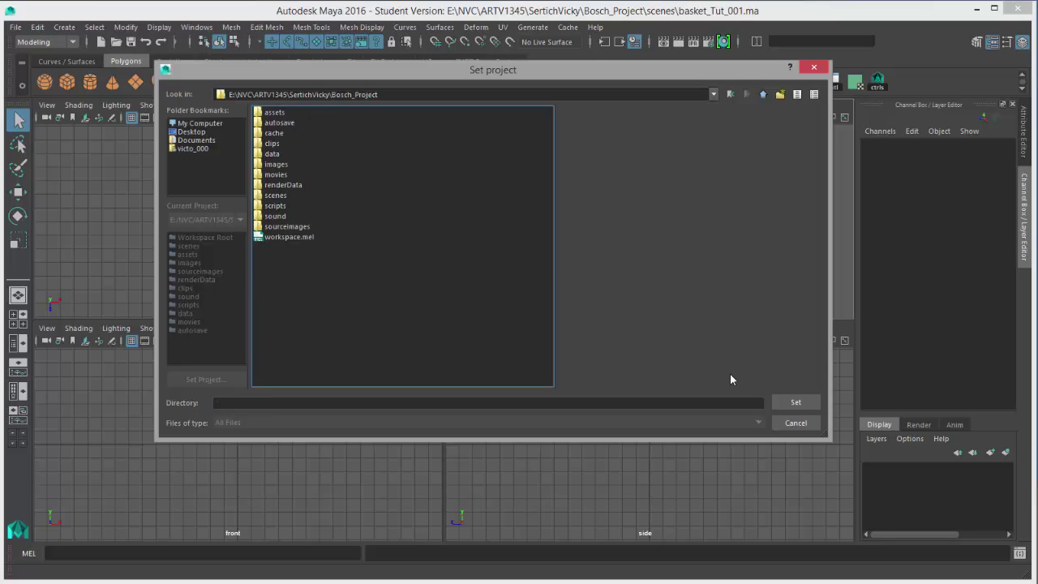
{"action": "left_click", "coordinate": [787, 402]}
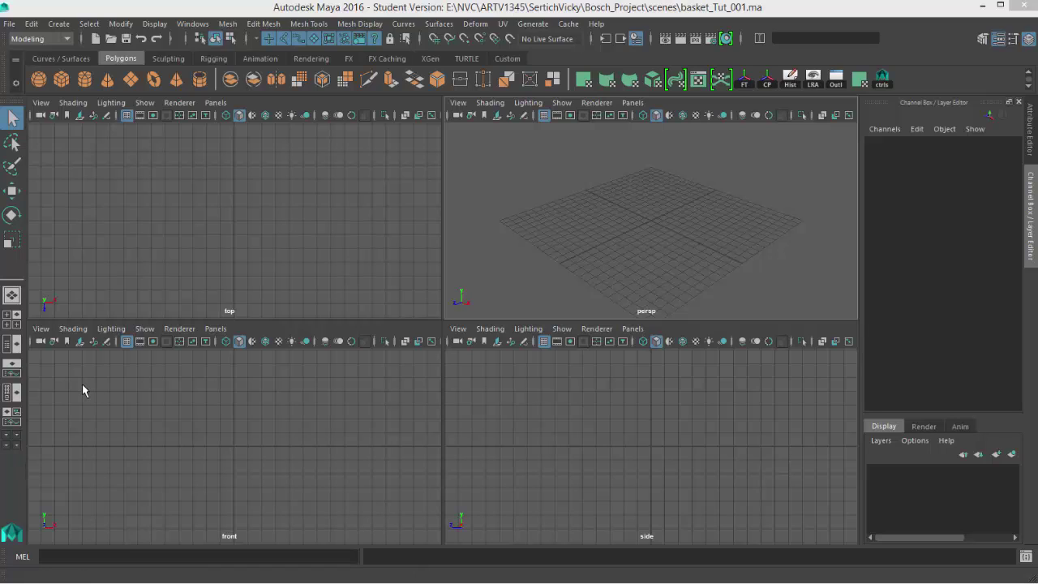
- Import Bosch1_closeUp.png as the front view's image plane
{"action": "left_click", "coordinate": [42, 329]}
{"action": "mouse_move", "coordinate": [107, 570]}
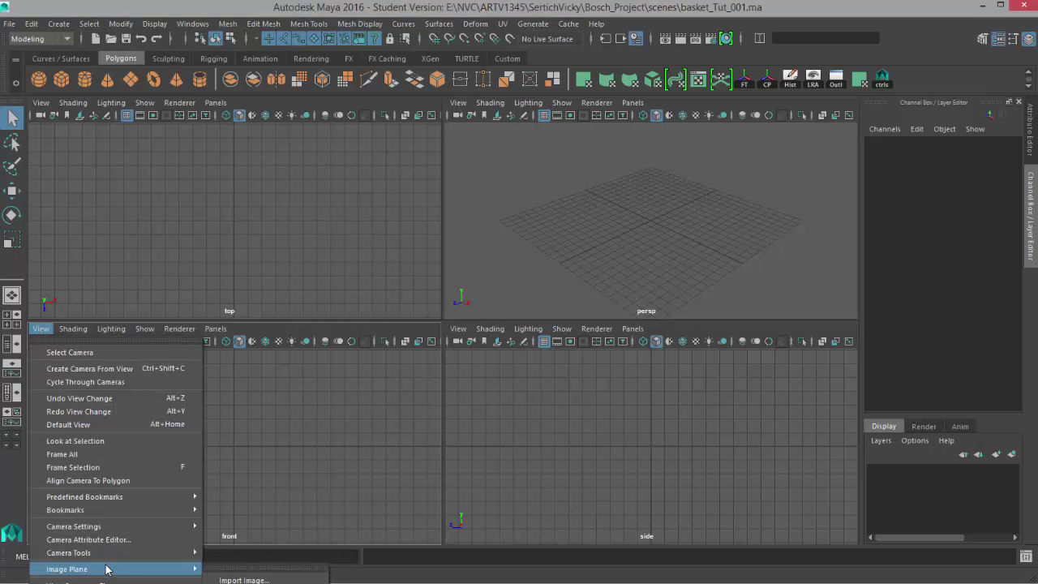
{"action": "left_click", "coordinate": [244, 579]}
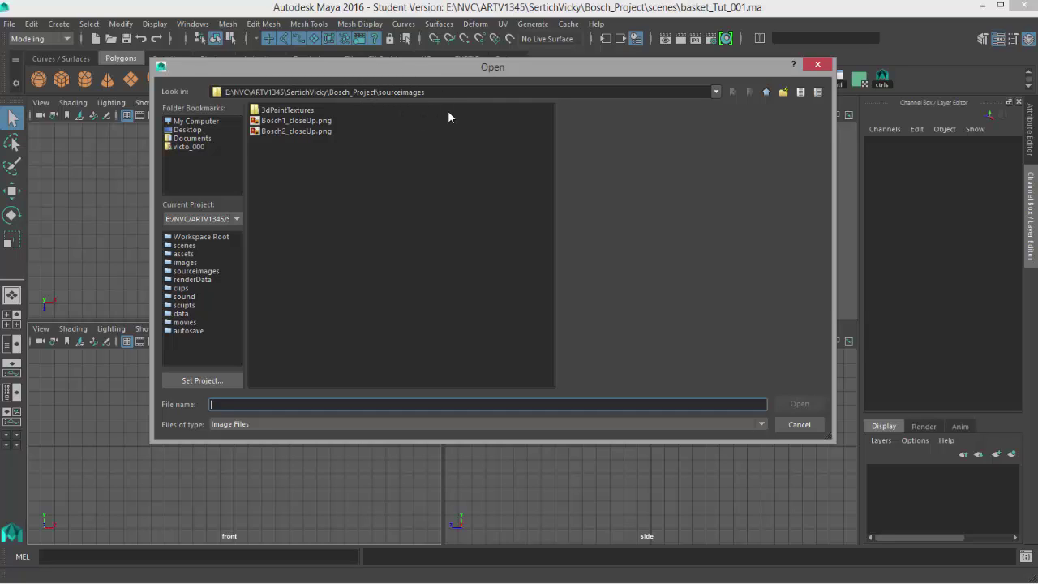
{"action": "left_click", "coordinate": [321, 121]}
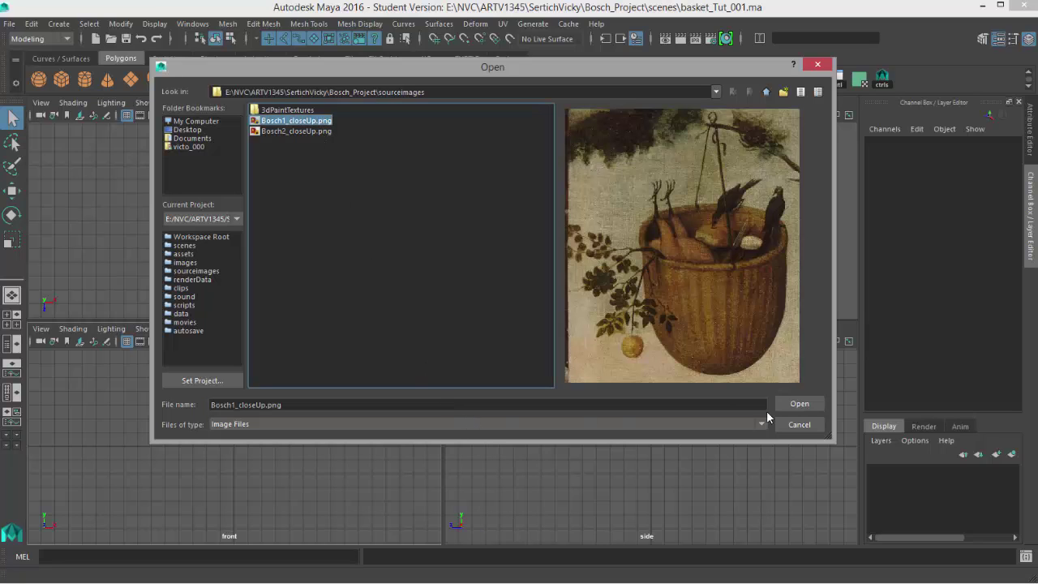
{"action": "left_click", "coordinate": [797, 407]}
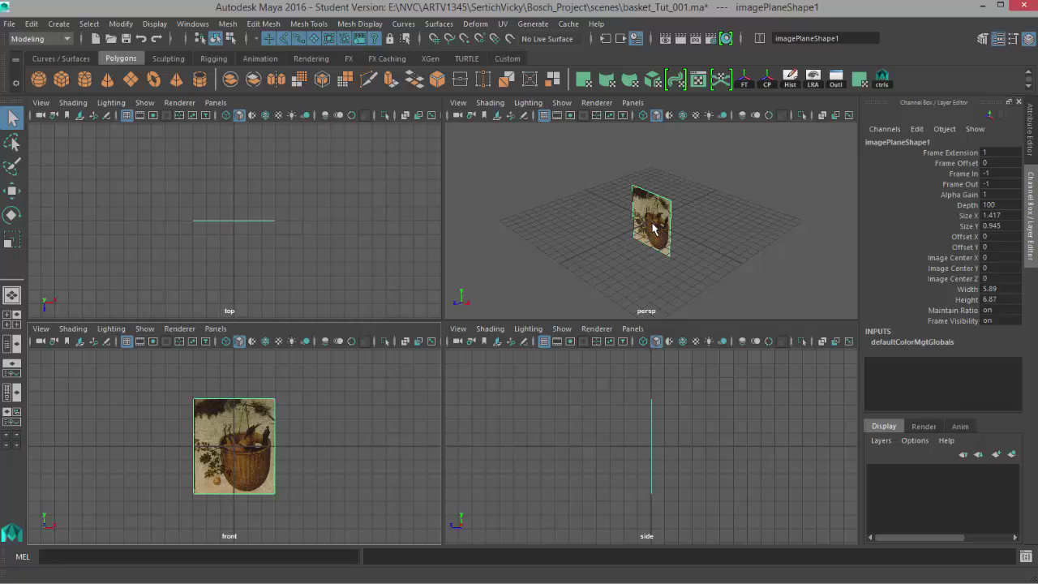
- Move imagePlane1 back, up and left to about X -0.95, Y 3.27, Z -6.16
{"action": "left_click", "coordinate": [666, 202]}
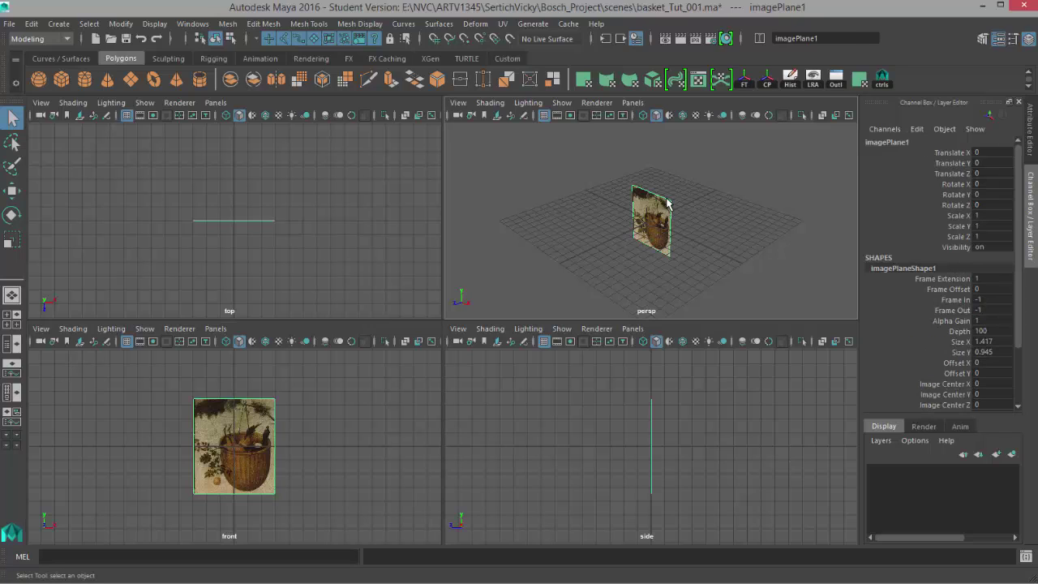
{"action": "key", "text": "w"}
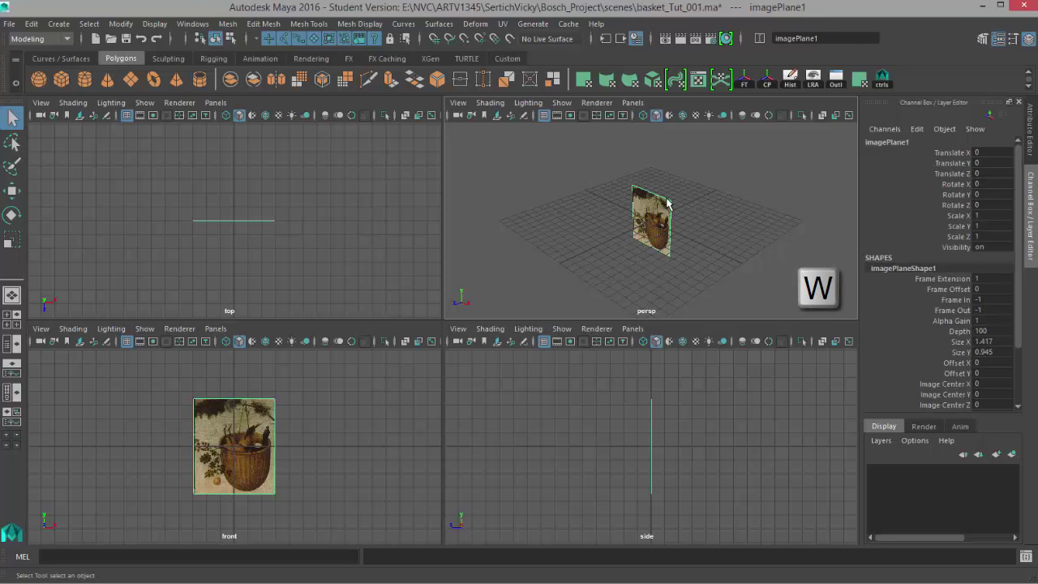
{"action": "left_click_drag", "start_coordinate": [624, 242], "coordinate": [652, 217]}
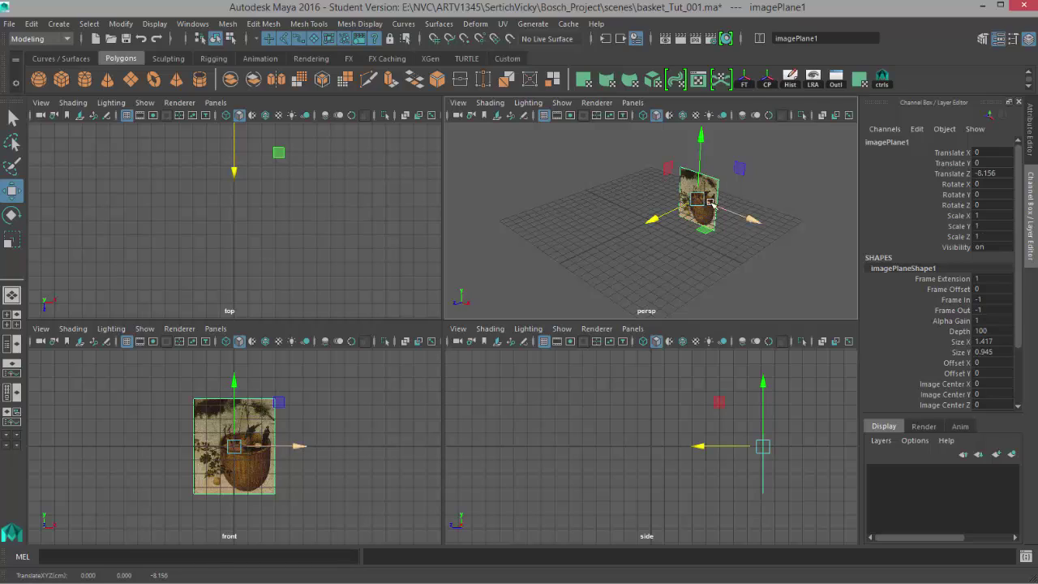
{"action": "left_click_drag", "start_coordinate": [702, 177], "coordinate": [702, 151]}
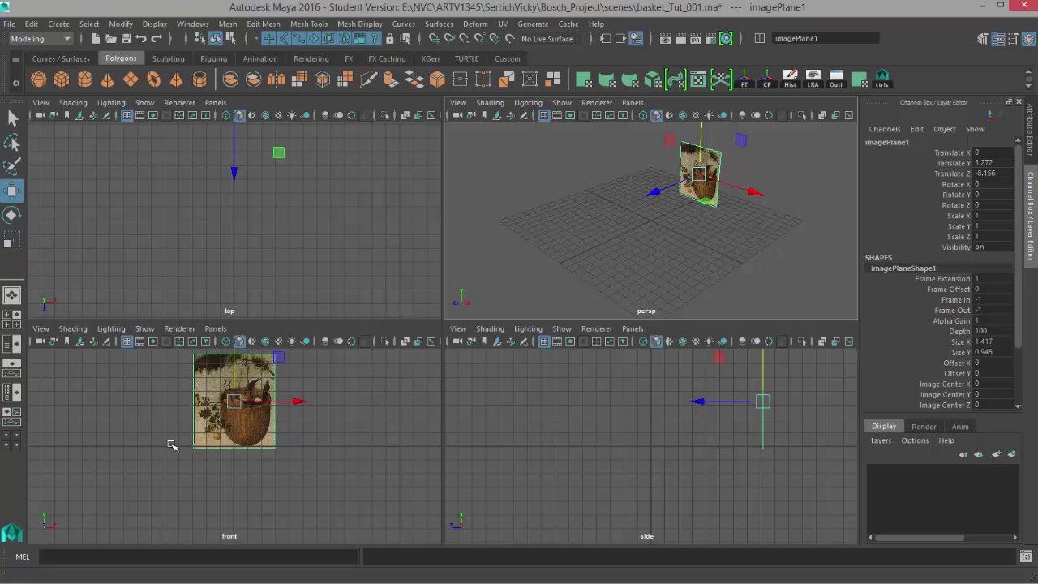
{"action": "left_click_drag", "start_coordinate": [302, 403], "coordinate": [288, 401]}
- Swap the front and top panels, stretch front and perspective to full height, and frame the painting
{"action": "left_click", "coordinate": [322, 461]}
{"action": "left_click", "coordinate": [215, 102]}
{"action": "mouse_move", "coordinate": [260, 143]}
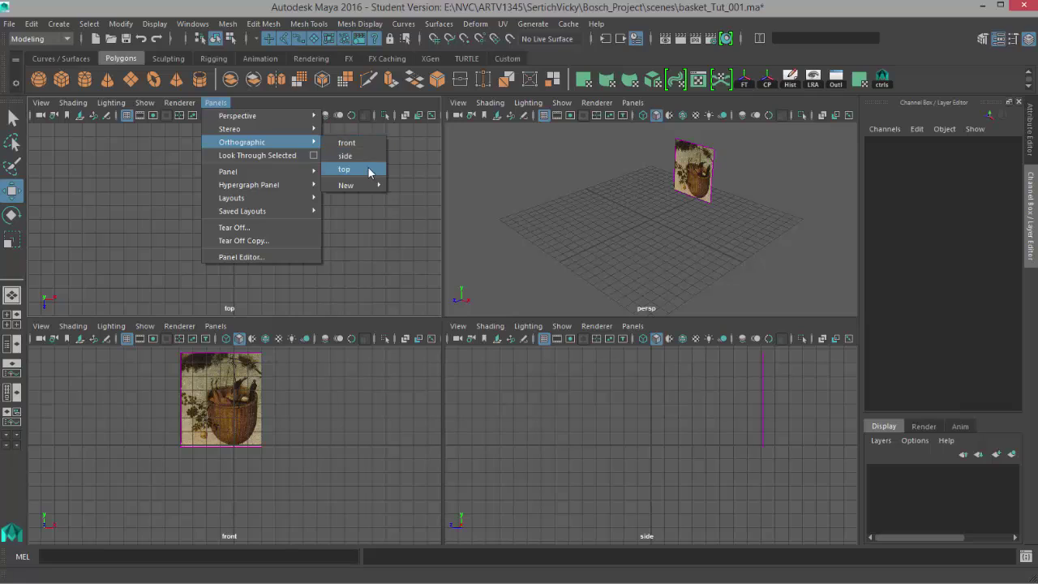
{"action": "left_click", "coordinate": [369, 143]}
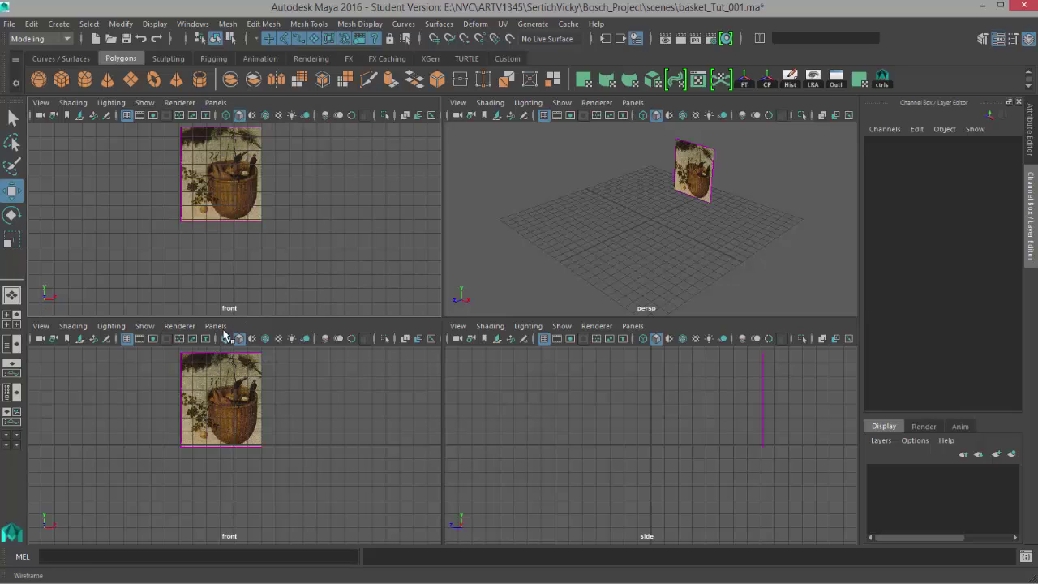
{"action": "left_click", "coordinate": [215, 326]}
{"action": "mouse_move", "coordinate": [268, 365]}
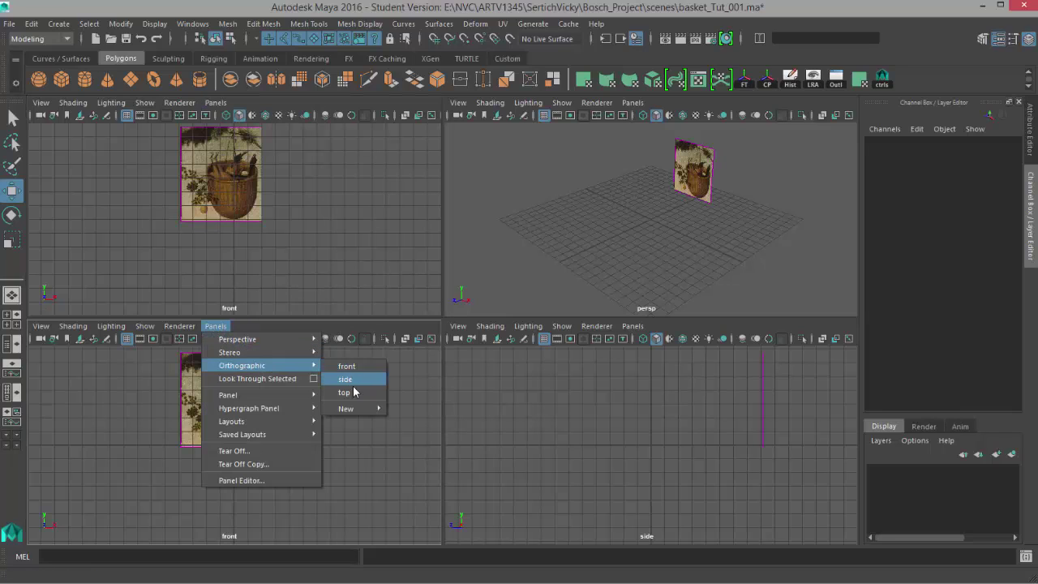
{"action": "left_click", "coordinate": [352, 393]}
{"action": "left_click_drag", "start_coordinate": [366, 317], "coordinate": [367, 517]}
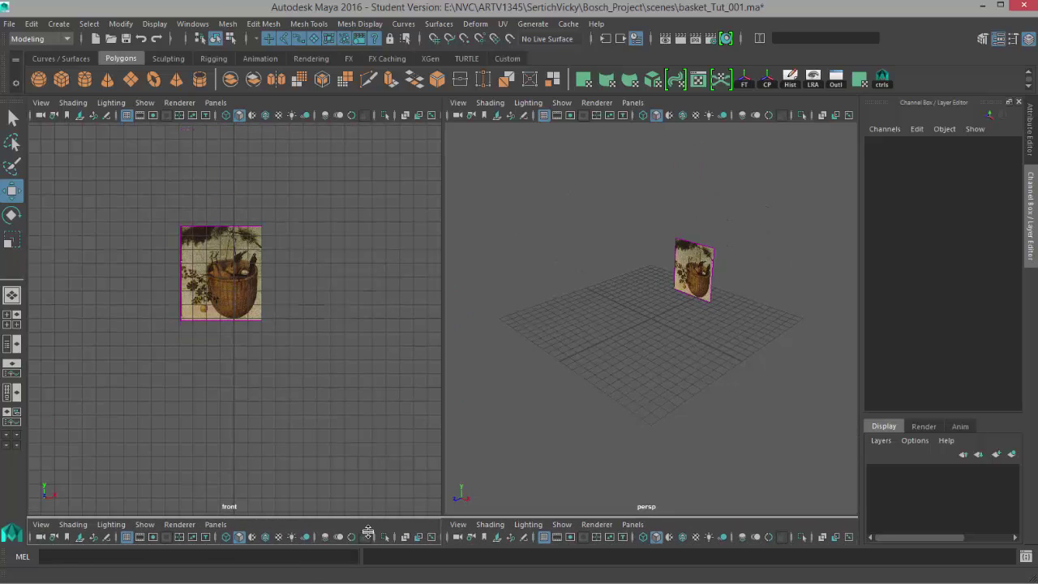
{"action": "key", "text": "shift+f"}
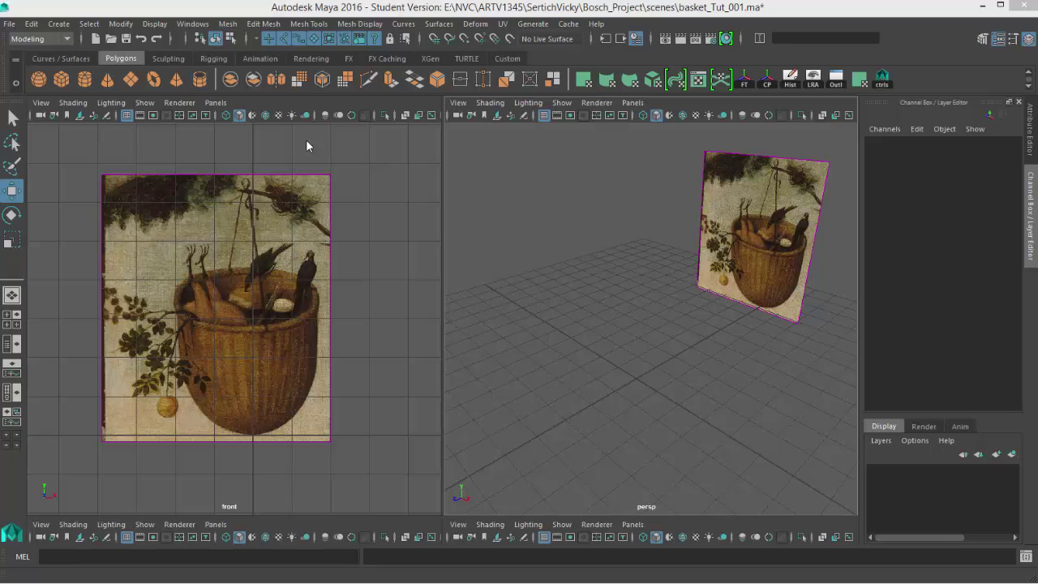
- Create a polygon cylinder with 8 axis subdivisions, briefly previewing it smoothed
{"action": "left_click", "coordinate": [58, 23]}
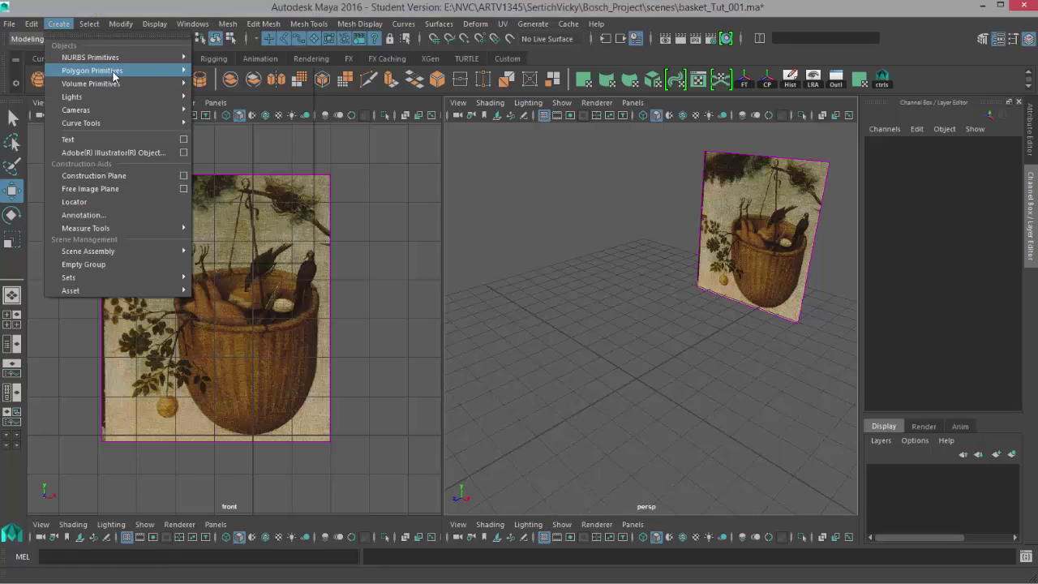
{"action": "mouse_move", "coordinate": [113, 73]}
{"action": "left_click", "coordinate": [238, 108]}
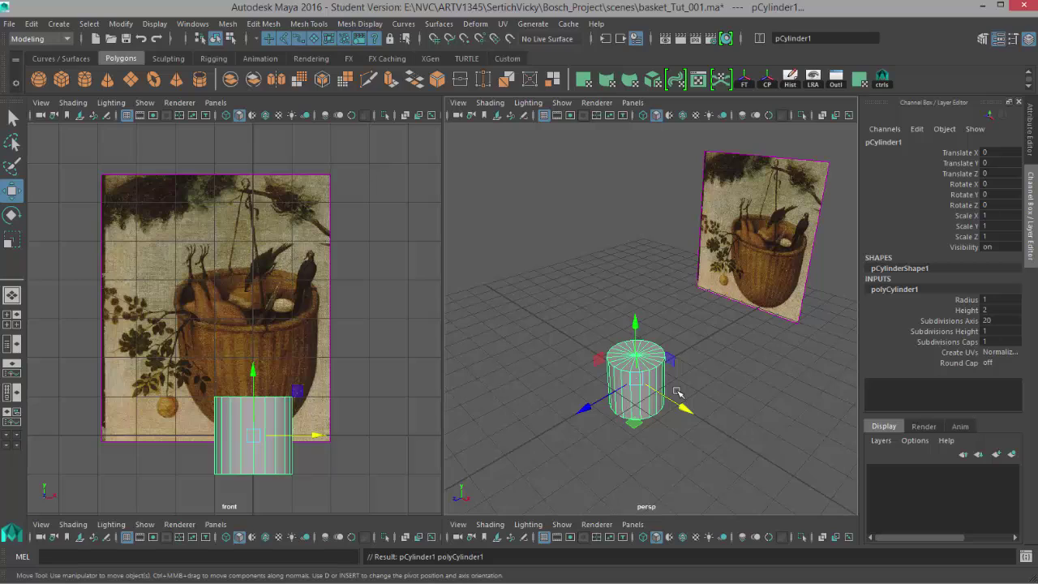
{"action": "key", "text": "3"}
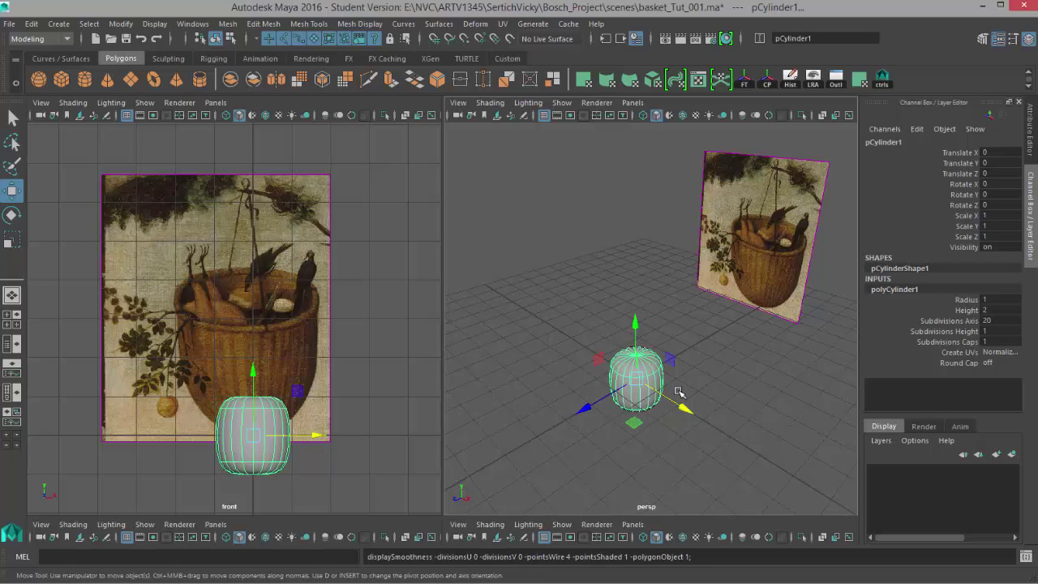
{"action": "key", "text": "1"}
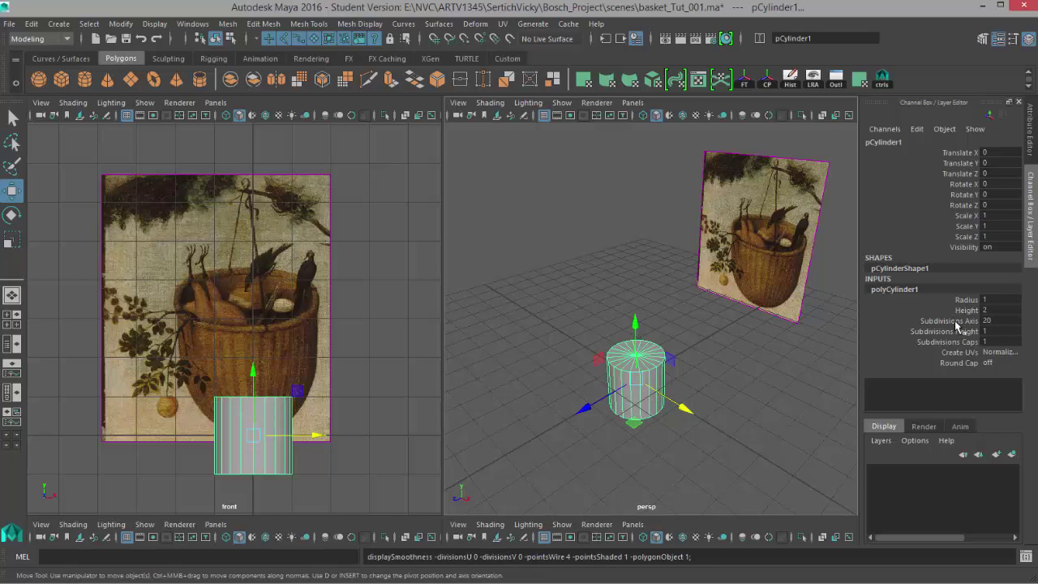
{"action": "double_click", "coordinate": [996, 320]}
{"action": "key", "text": "Return"}
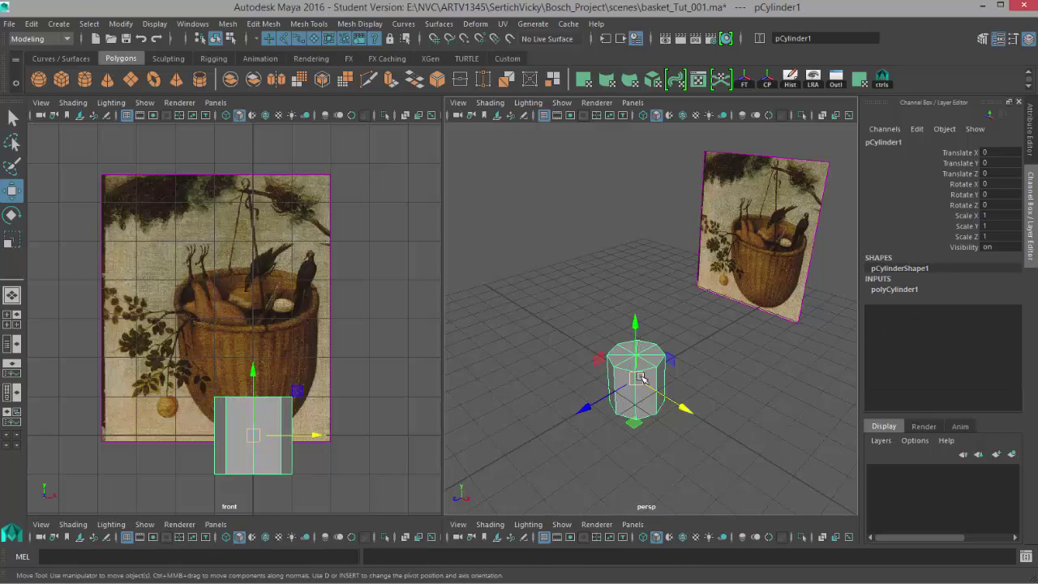
- Move the cylinder up onto the painted basket and try tilting it
{"action": "left_click", "coordinate": [637, 381]}
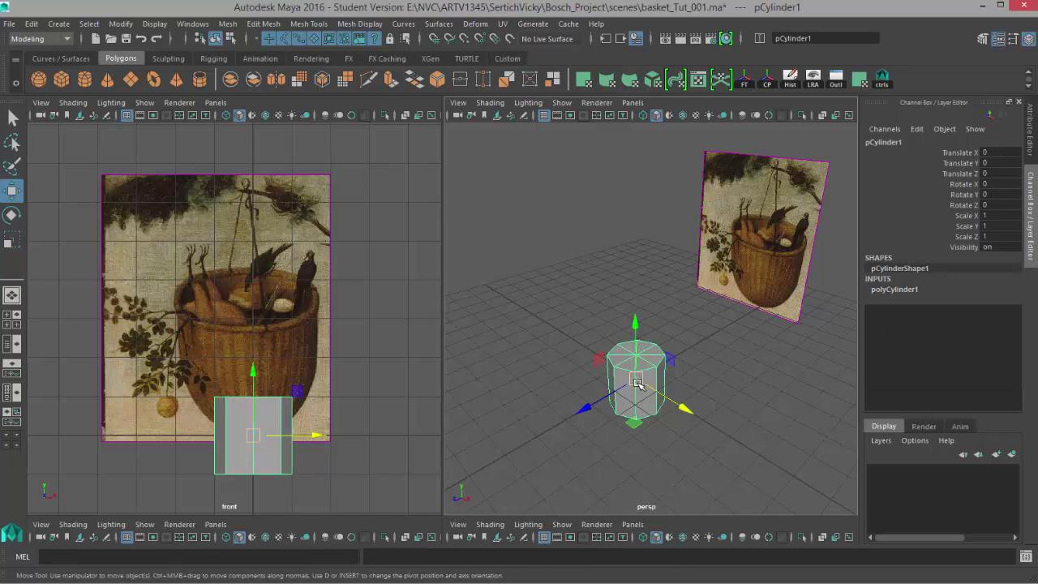
{"action": "left_click", "coordinate": [254, 435]}
{"action": "left_click_drag", "start_coordinate": [254, 435], "coordinate": [250, 365]}
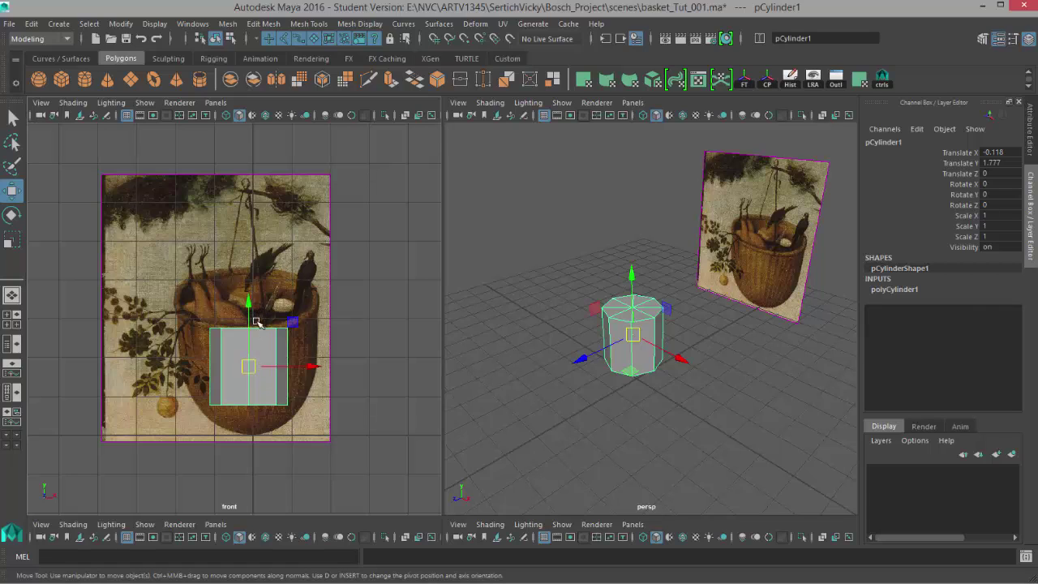
{"action": "key", "text": "e"}
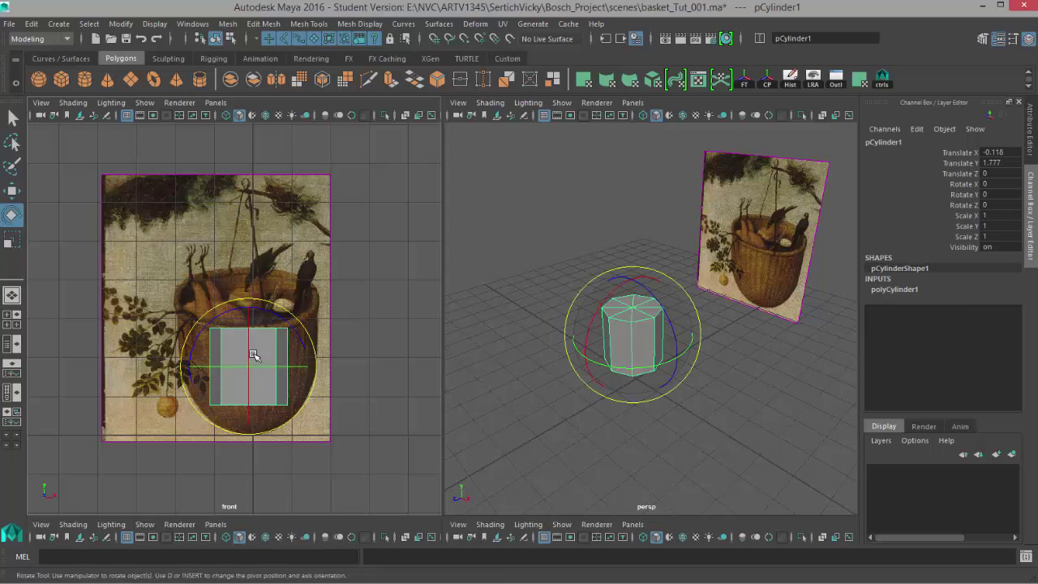
{"action": "left_click_drag", "start_coordinate": [250, 349], "coordinate": [247, 376]}
- Undo the tilt to keep the cylinder upright, then select the reference image plane
{"action": "key", "text": "ctrl+z"}
{"action": "key", "text": "ctrl+z"}
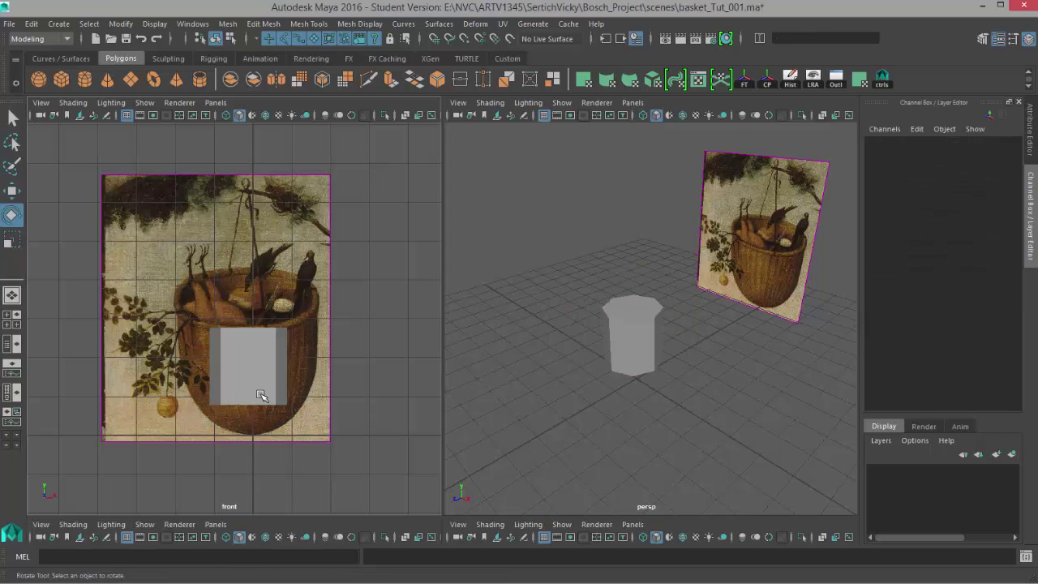
{"action": "left_click", "coordinate": [263, 397]}
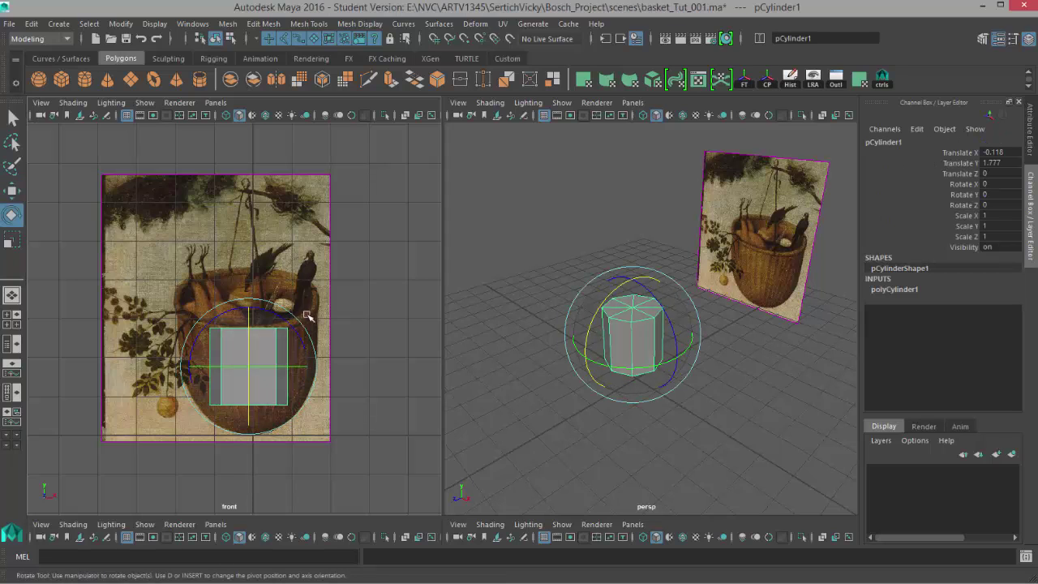
{"action": "key", "text": "q"}
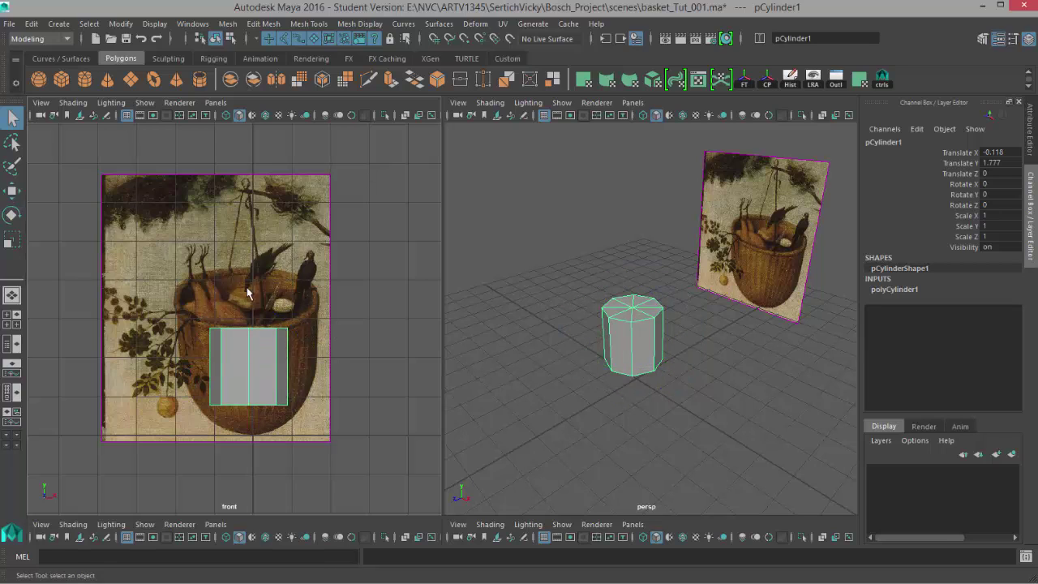
{"action": "left_click", "coordinate": [740, 305]}
- Try pulling the image plane toward the camera, then undo the move
{"action": "key", "text": "w"}
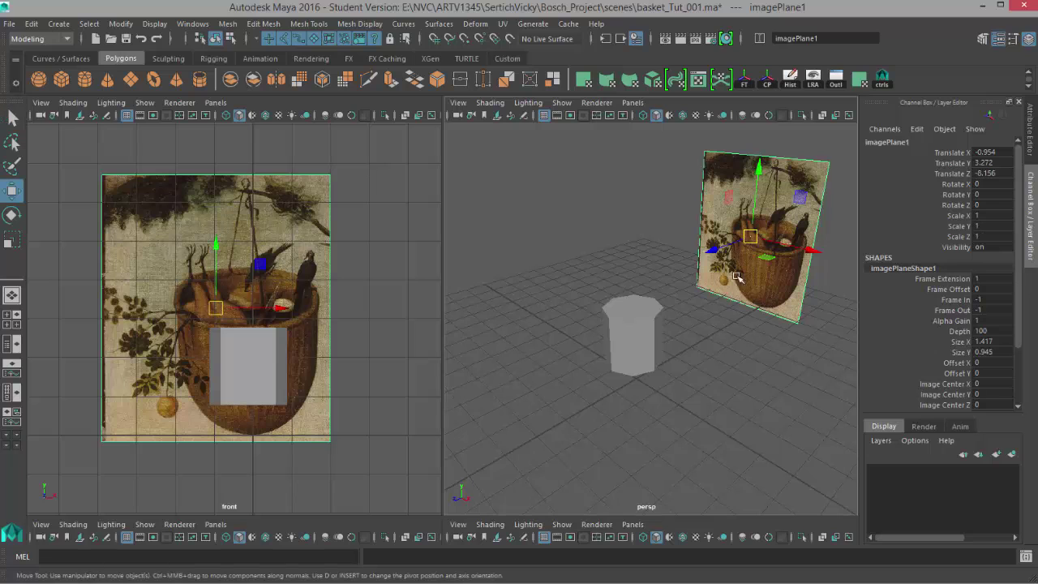
{"action": "left_click_drag", "start_coordinate": [730, 251], "coordinate": [571, 310]}
{"action": "key", "text": "ctrl+z"}
- Scale the cylinder to 1.335 in Y and raise it to Translate Y 2.098
{"action": "left_click", "coordinate": [251, 371]}
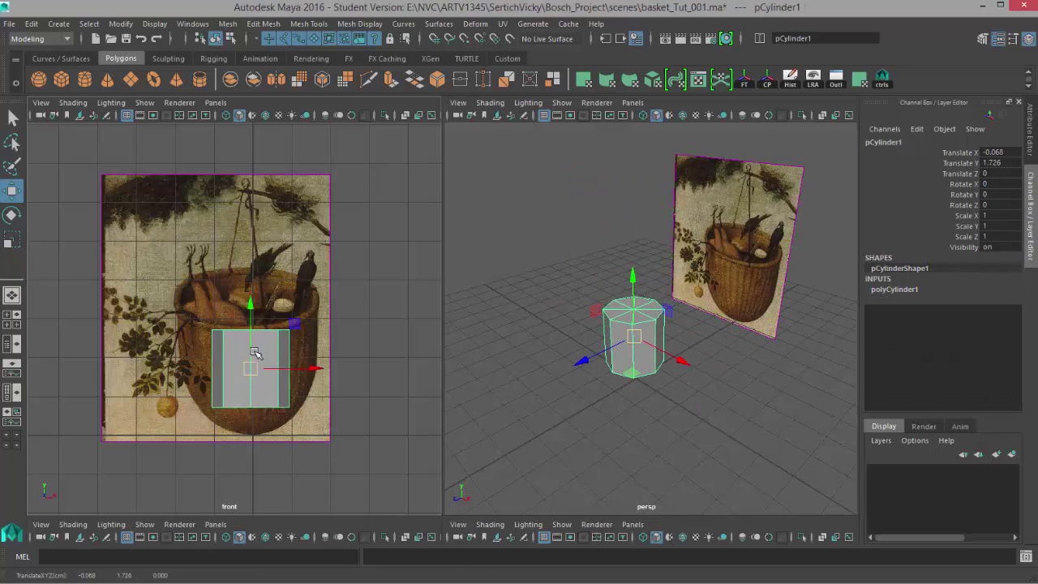
{"action": "key", "text": "r"}
{"action": "left_click_drag", "start_coordinate": [251, 308], "coordinate": [249, 290]}
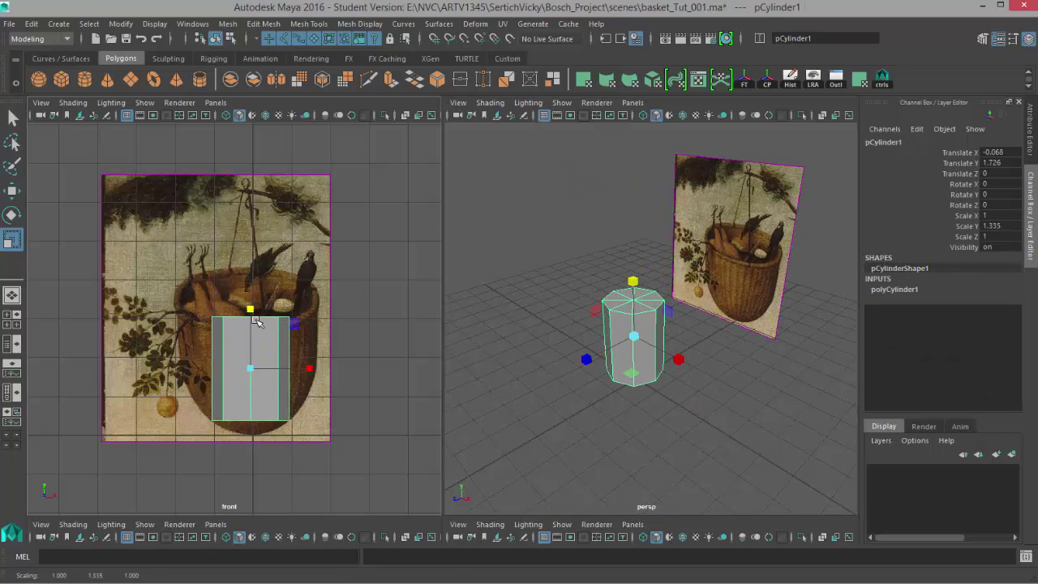
{"action": "key", "text": "w"}
{"action": "left_click_drag", "start_coordinate": [248, 360], "coordinate": [251, 358]}
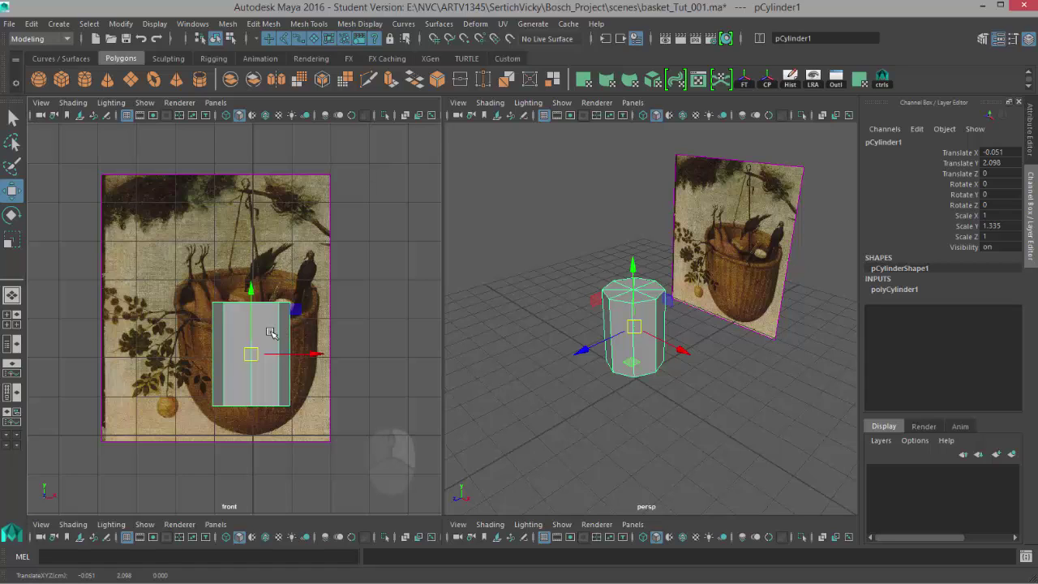
{"action": "right_click_drag", "start_coordinate": [272, 321], "coordinate": [207, 314]}
- Pull the bottom vertex ring down to the basket base and shrink it into a taper
{"action": "left_click_drag", "start_coordinate": [173, 381], "coordinate": [305, 415]}
{"action": "left_click_drag", "start_coordinate": [251, 342], "coordinate": [250, 366]}
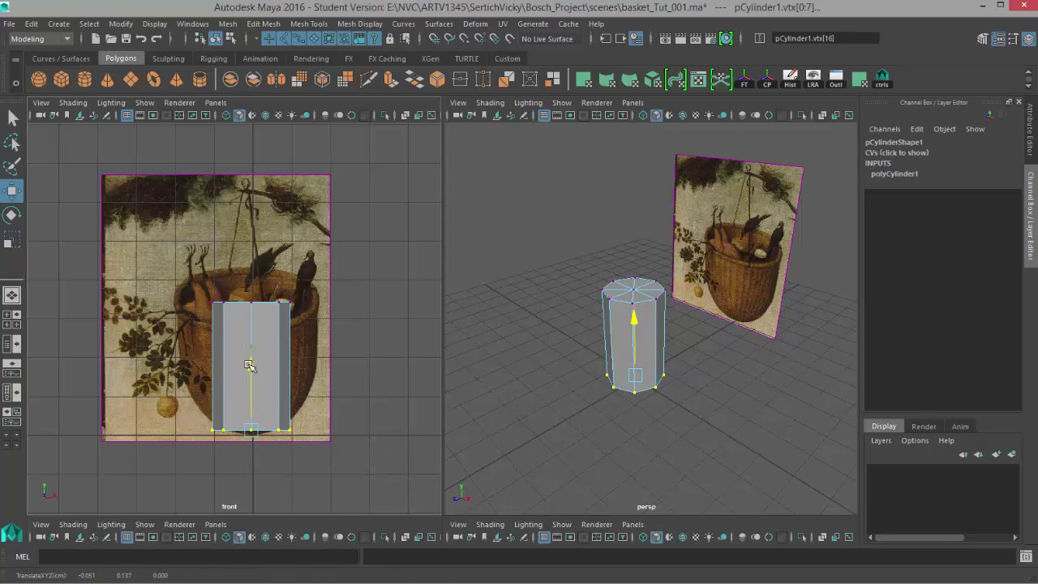
{"action": "left_click_drag", "start_coordinate": [249, 366], "coordinate": [249, 366]}
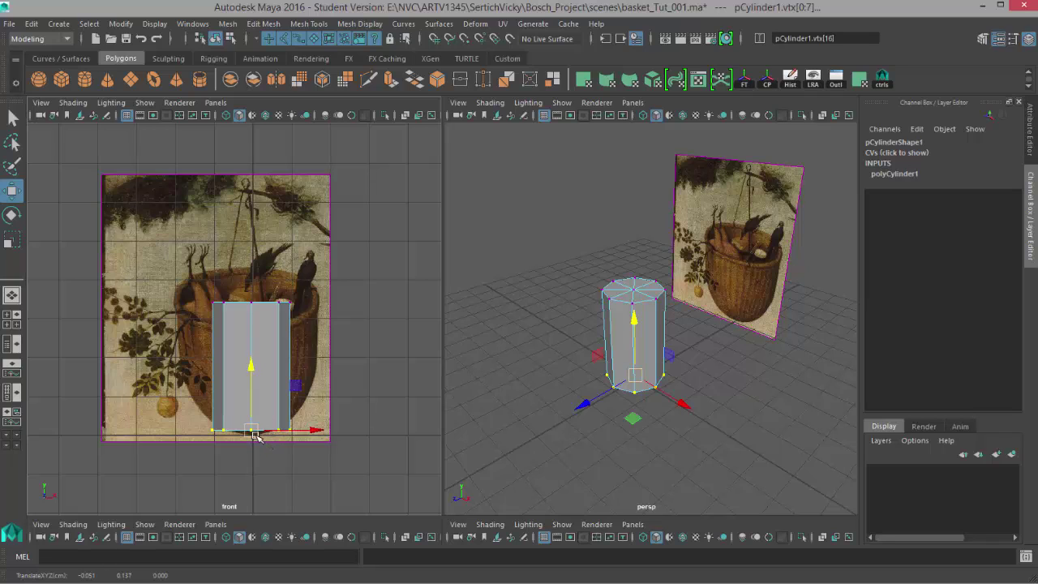
{"action": "key", "text": "r"}
{"action": "left_click_drag", "start_coordinate": [251, 431], "coordinate": [228, 438]}
- Flare the top vertex ring out to the rim width and lift it, then return to object mode
{"action": "left_click_drag", "start_coordinate": [187, 280], "coordinate": [364, 343]}
{"action": "left_click_drag", "start_coordinate": [252, 303], "coordinate": [254, 279]}
{"action": "key", "text": "w"}
{"action": "left_click_drag", "start_coordinate": [178, 406], "coordinate": [378, 485]}
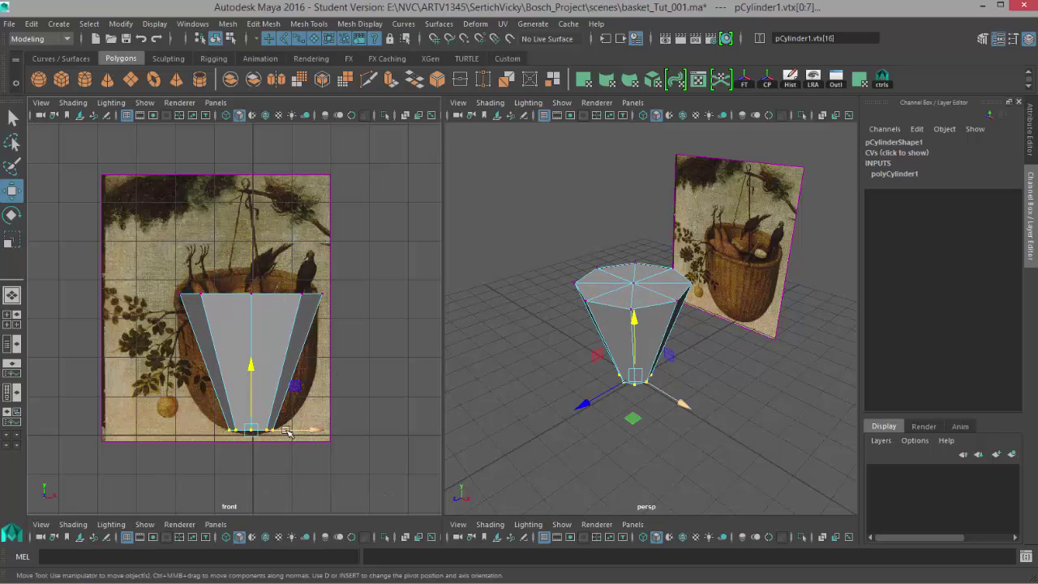
{"action": "right_click_drag", "start_coordinate": [225, 309], "coordinate": [274, 292]}
{"action": "left_click", "coordinate": [290, 342]}
- Orbit around the smoothed tapered cylinder, then switch it back to faceted display
{"action": "key", "text": "3"}
{"action": "key", "text": "3"}
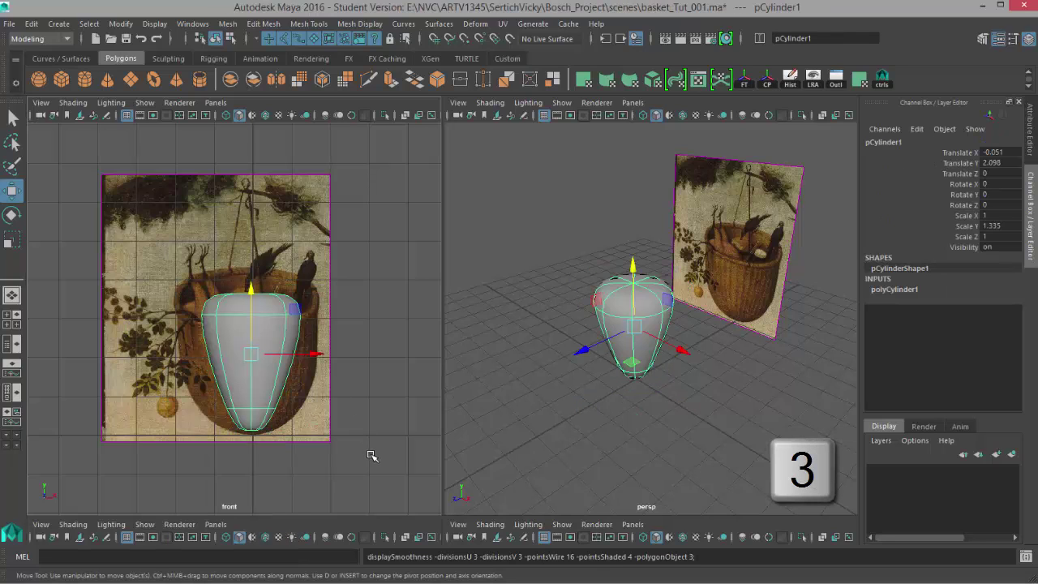
{"action": "left_click", "coordinate": [664, 447]}
{"action": "left_click_drag", "start_coordinate": [663, 447], "coordinate": [647, 370], "text": "alt"}
{"action": "left_click", "coordinate": [649, 370]}
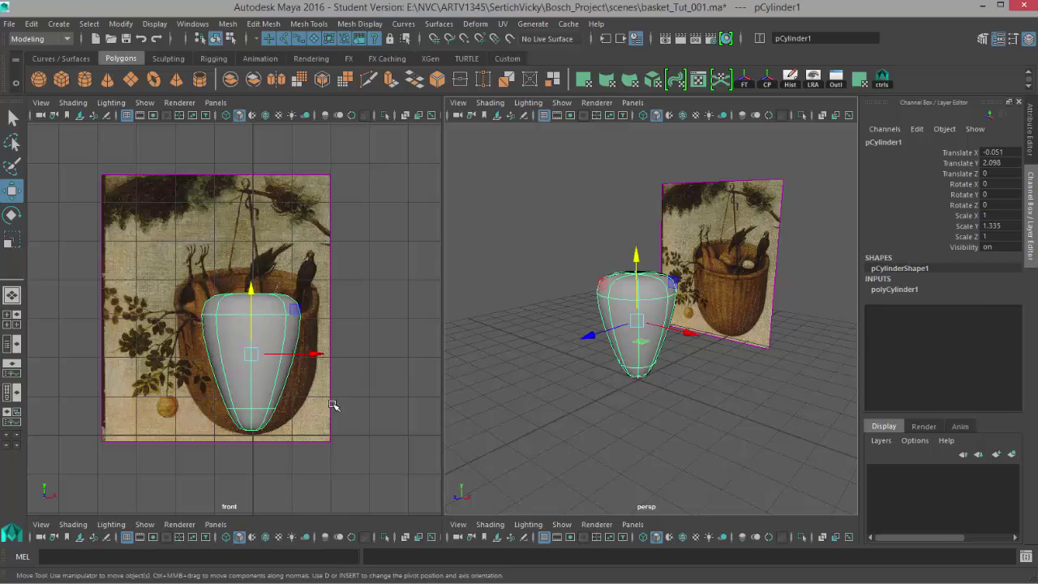
{"action": "key", "text": "1"}
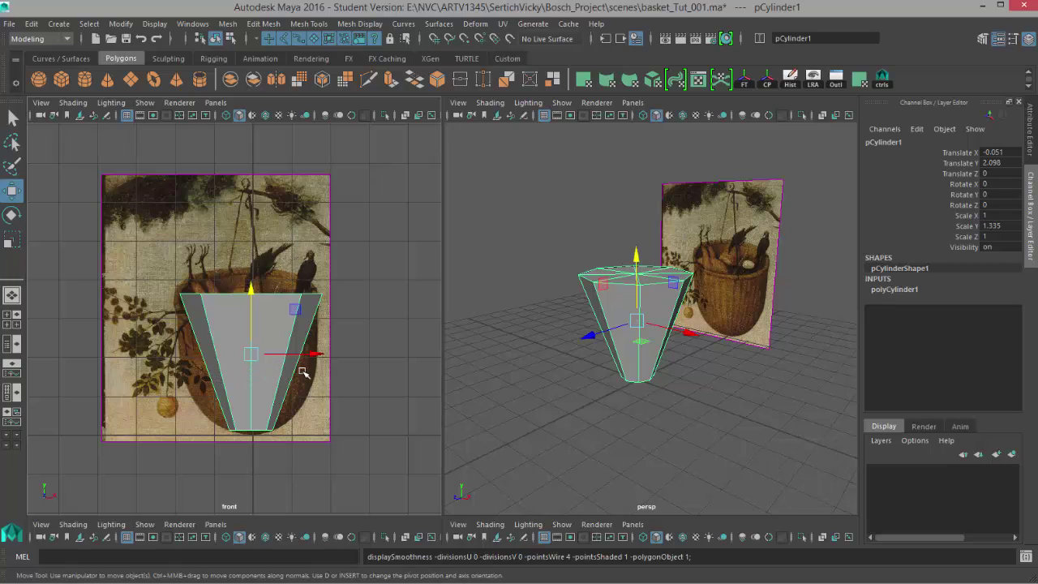
{"action": "key", "text": "shift"}
- Insert two horizontal edge loops, one near the bottom and one near the middle, then select the lower loop
{"action": "right_click", "coordinate": [357, 322], "text": "shift"}
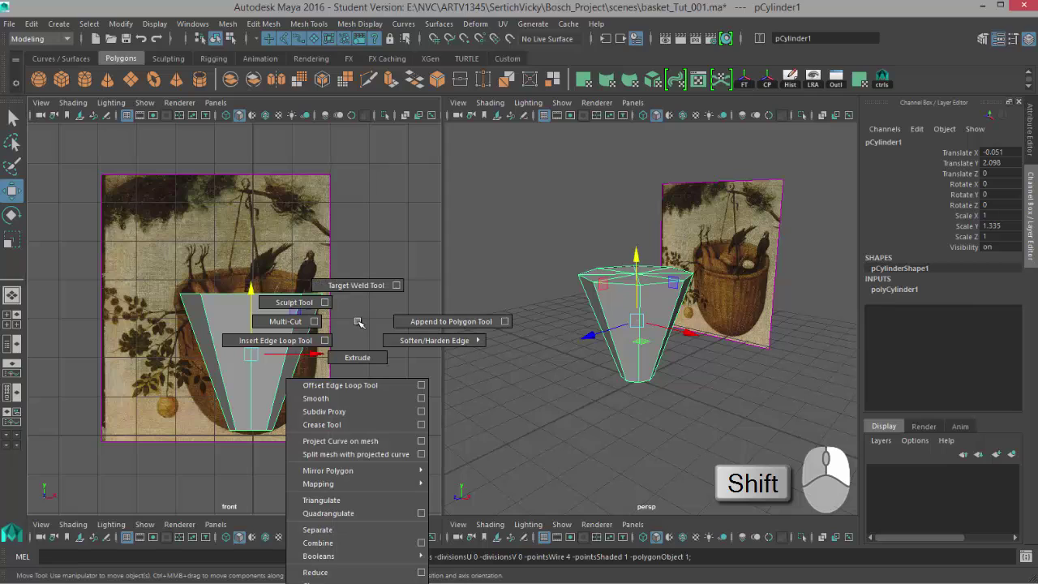
{"action": "right_click_drag", "start_coordinate": [358, 323], "coordinate": [301, 341], "text": "shift"}
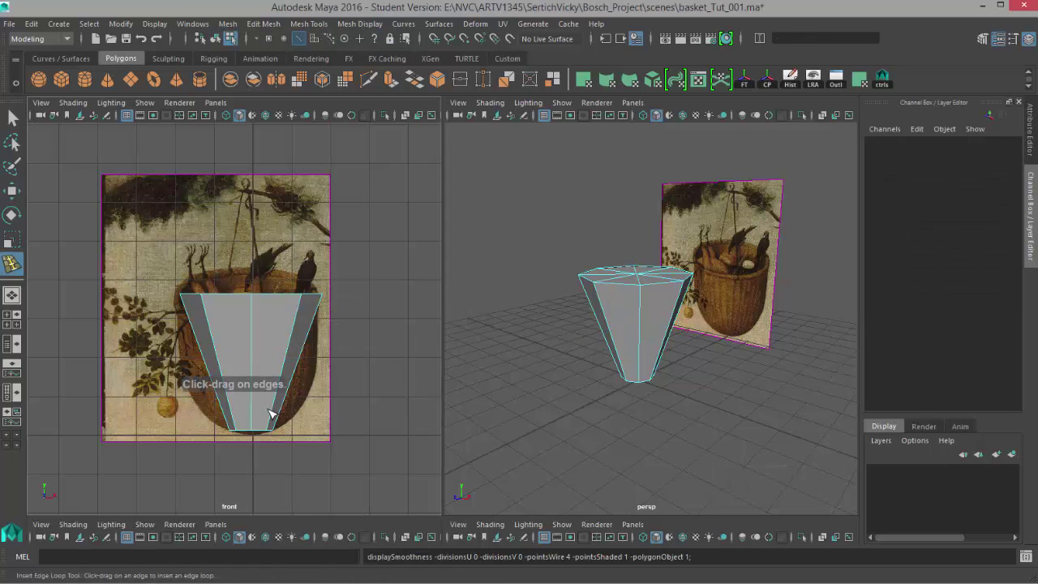
{"action": "mouse_move", "coordinate": [276, 413]}
{"action": "left_mouse_down"}
{"action": "mouse_move", "coordinate": [289, 400]}
{"action": "mouse_move", "coordinate": [295, 415]}
{"action": "left_mouse_up"}
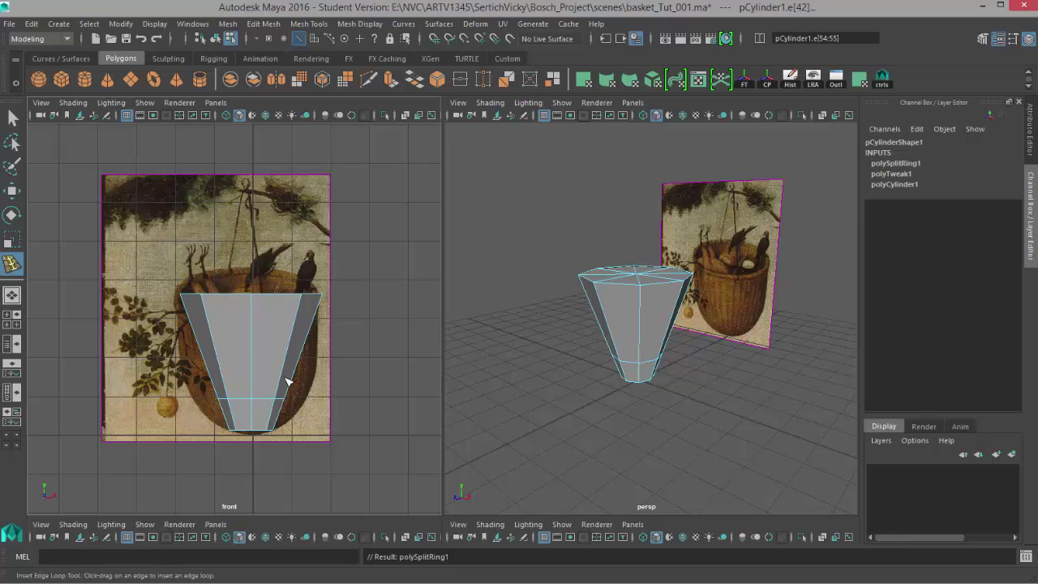
{"action": "left_click_drag", "start_coordinate": [286, 372], "coordinate": [309, 351]}
{"action": "key", "text": "q"}
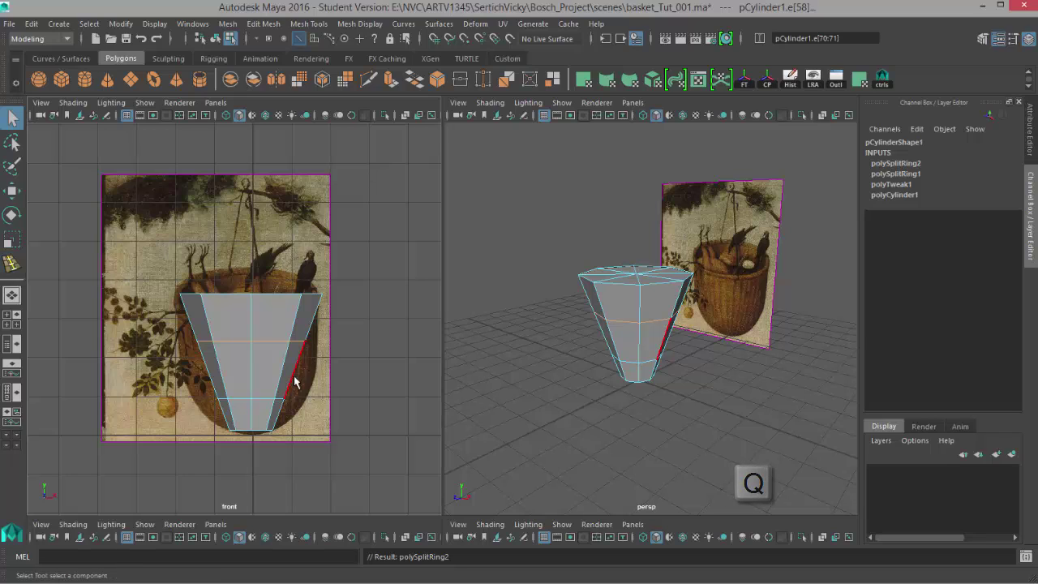
{"action": "double_click", "coordinate": [260, 415]}
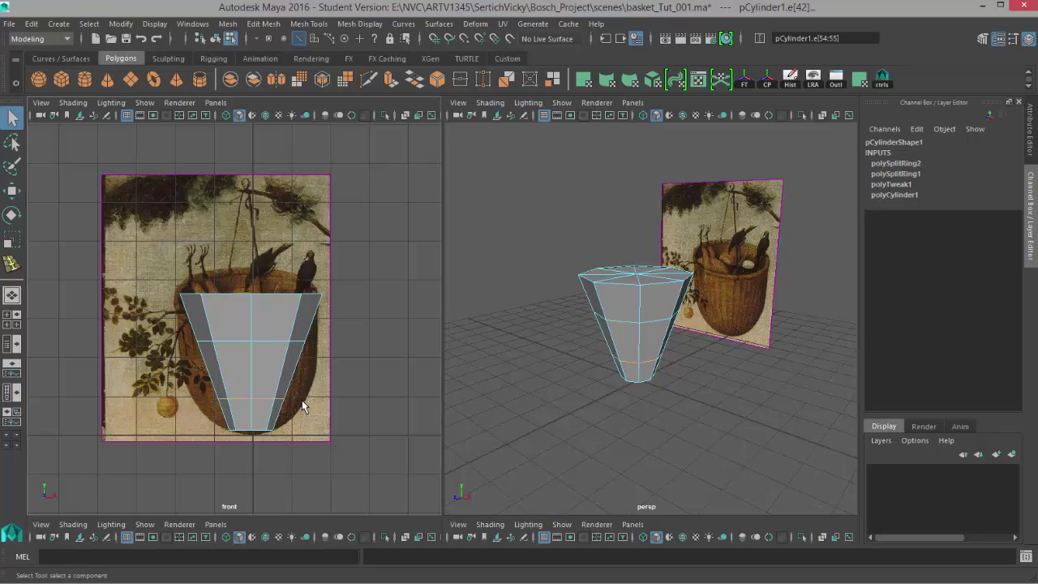
- Scale the lower edge loop outward, then select the middle loop and try widening it
{"action": "key", "text": "r"}
{"action": "left_click_drag", "start_coordinate": [253, 398], "coordinate": [287, 391]}
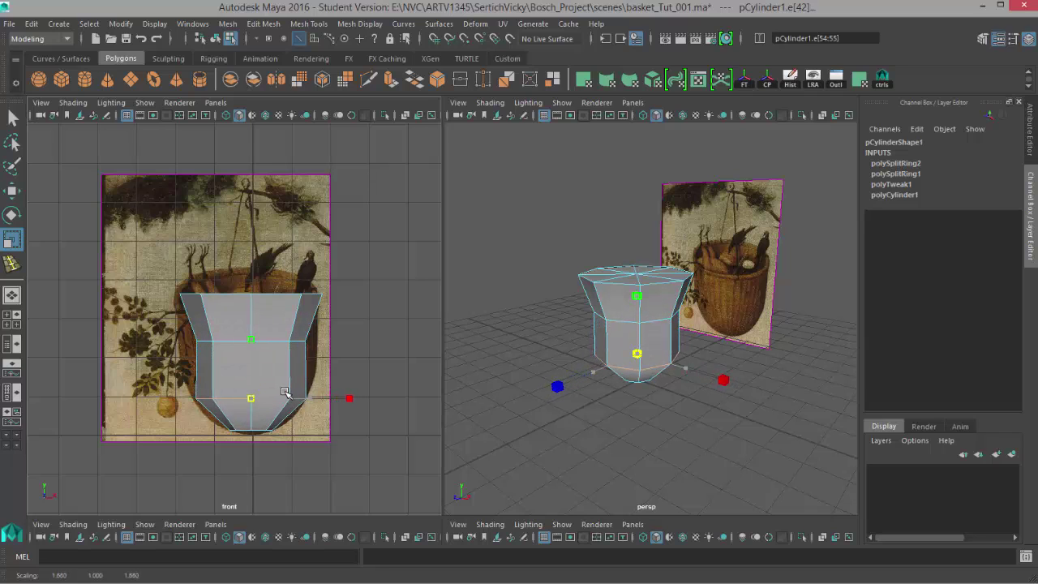
{"action": "double_click", "coordinate": [285, 341]}
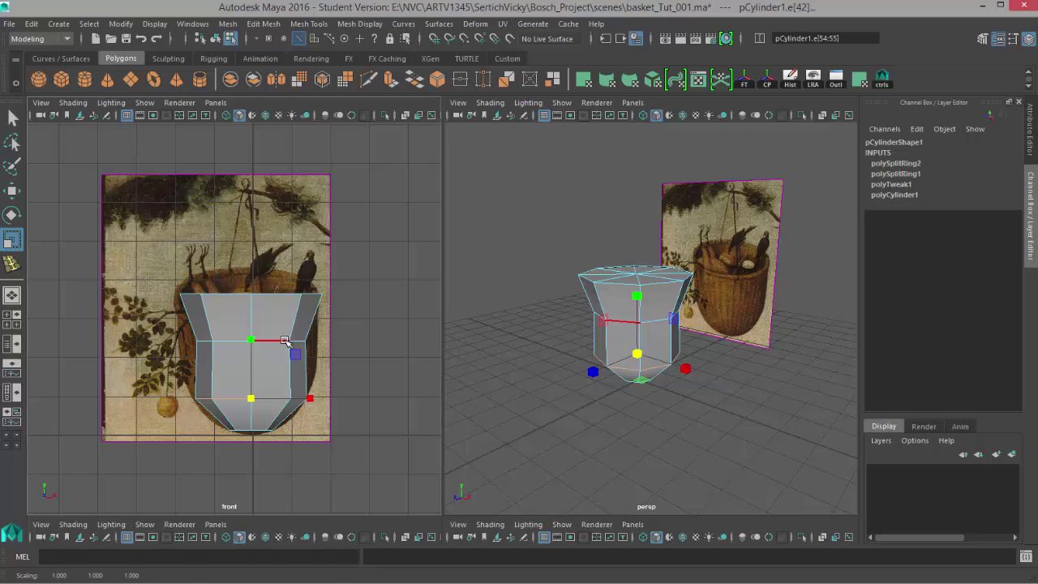
{"action": "double_click", "coordinate": [286, 340]}
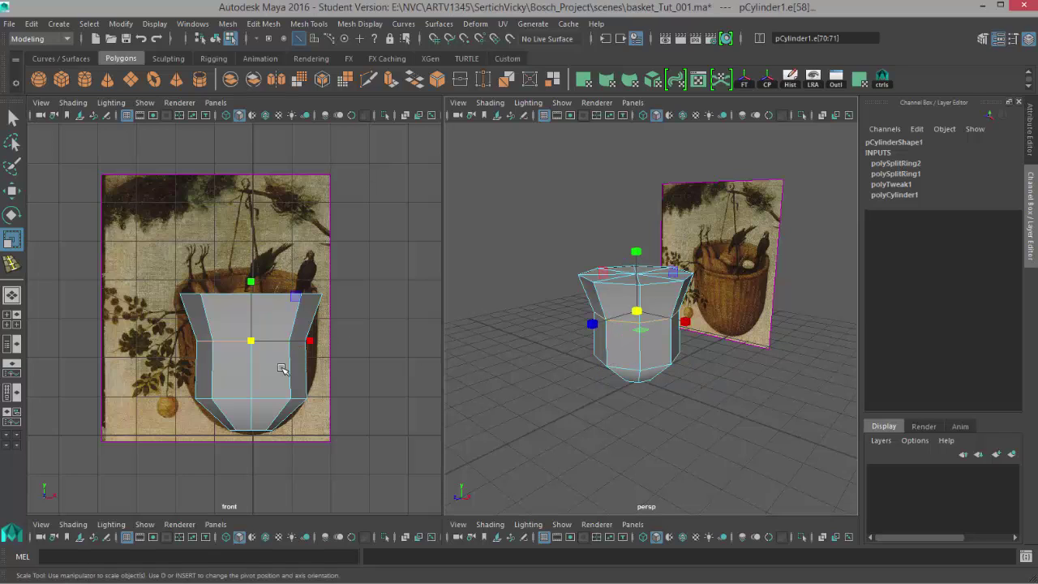
{"action": "left_click_drag", "start_coordinate": [252, 339], "coordinate": [277, 318]}
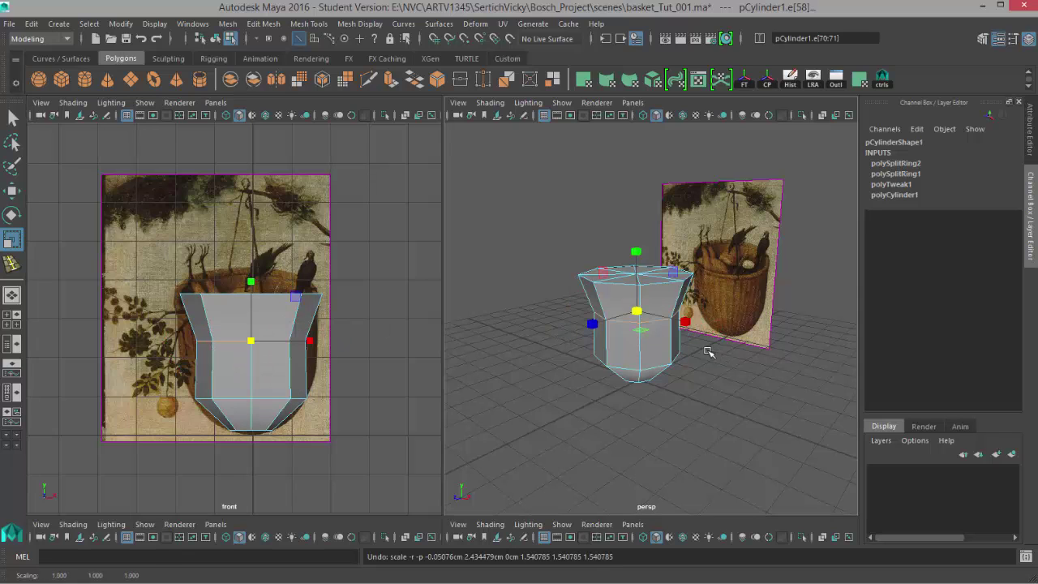
{"action": "left_click_drag", "start_coordinate": [625, 340], "coordinate": [667, 362], "text": "alt"}
{"action": "left_click_drag", "start_coordinate": [627, 319], "coordinate": [641, 316]}
{"action": "key", "text": "ctrl+z"}
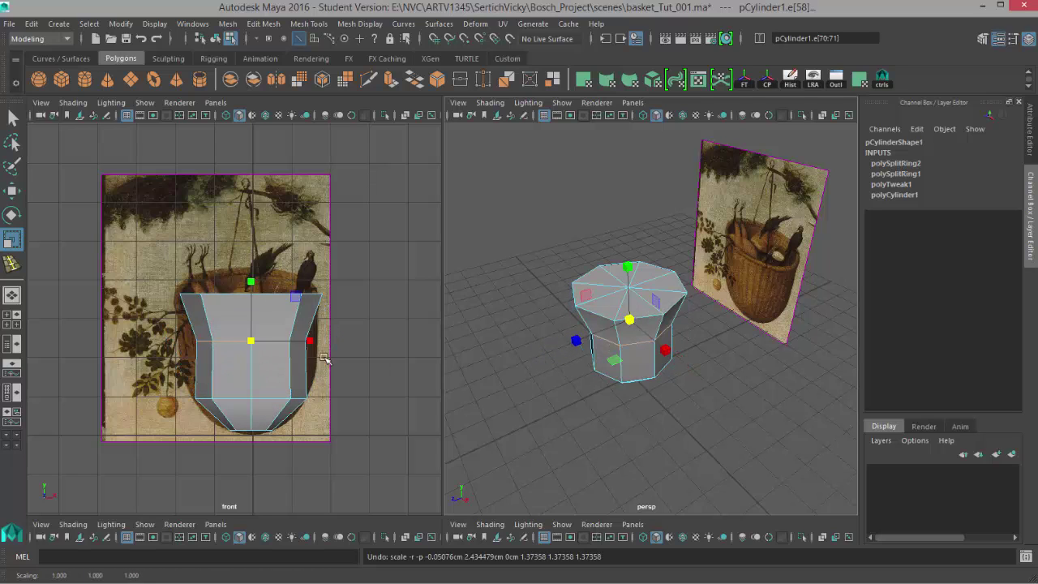
- Rescale the middle edge loop evenly to about 1.172, undoing the over-wide attempts
{"action": "left_click_drag", "start_coordinate": [312, 343], "coordinate": [332, 339]}
{"action": "left_click_drag", "start_coordinate": [637, 417], "coordinate": [684, 422], "text": "alt"}
{"action": "key", "text": "ctrl+z"}
{"action": "left_click_drag", "start_coordinate": [681, 349], "coordinate": [708, 369]}
{"action": "key", "text": "ctrl+z"}
{"action": "left_click_drag", "start_coordinate": [695, 433], "coordinate": [656, 413], "text": "alt"}
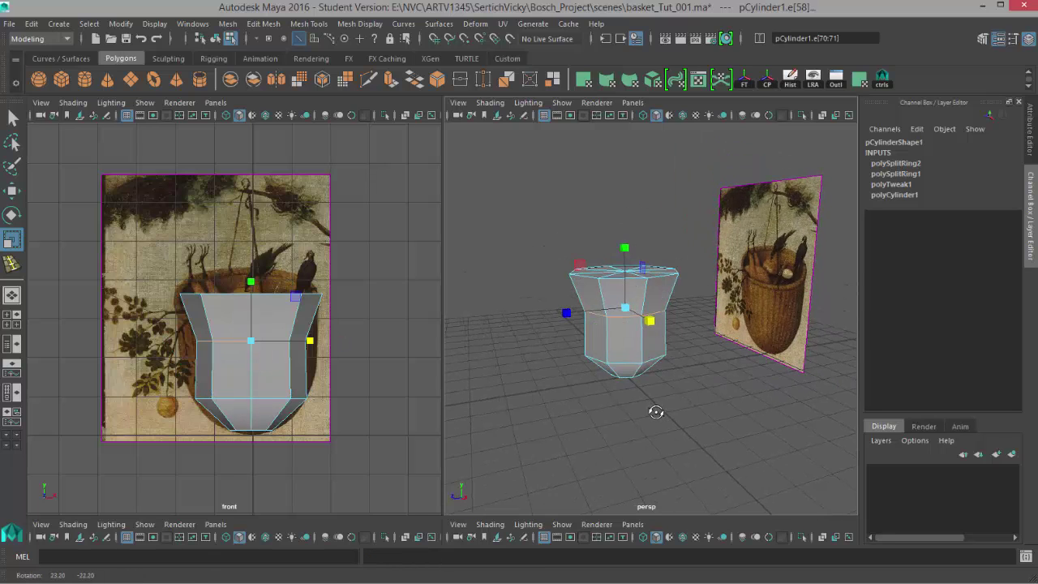
{"action": "left_click_drag", "start_coordinate": [652, 322], "coordinate": [713, 434]}
{"action": "key", "text": "ctrl+z"}
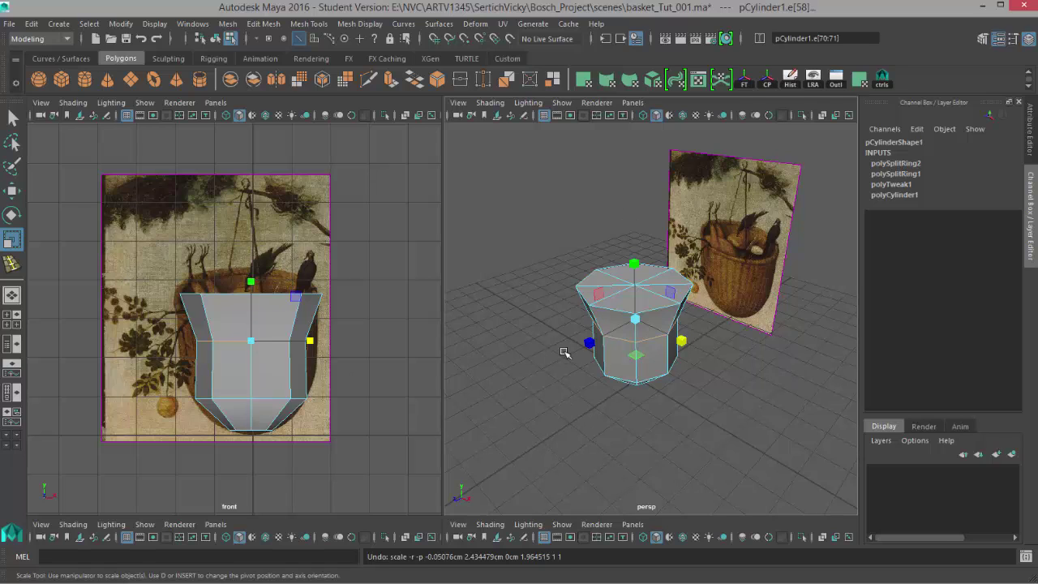
{"action": "left_click_drag", "start_coordinate": [255, 343], "coordinate": [279, 341]}
- Preview the basket in smooth mode to check its shape
{"action": "right_click_drag", "start_coordinate": [280, 314], "coordinate": [363, 284]}
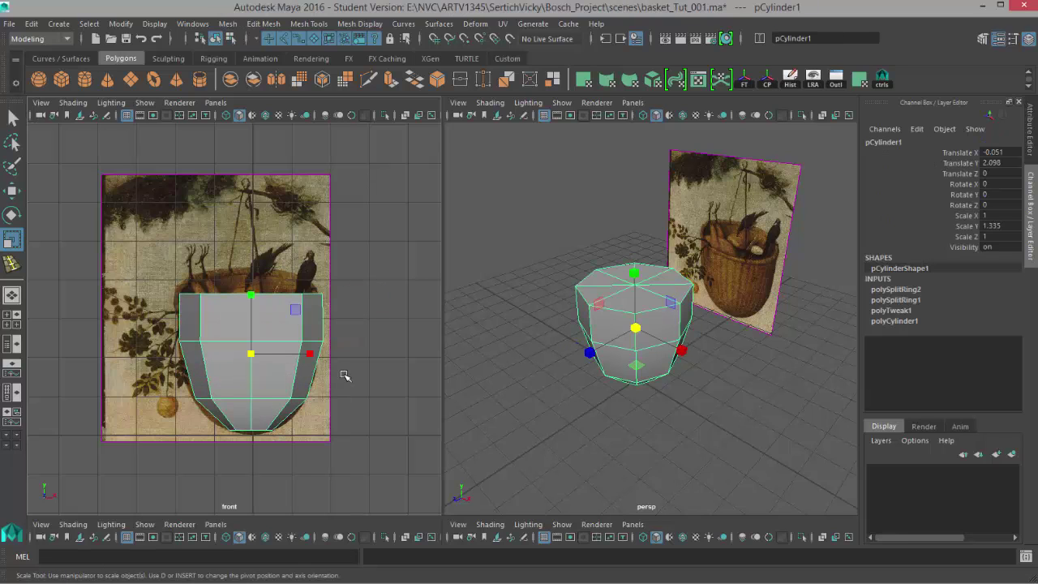
{"action": "key", "text": "3"}
{"action": "left_click", "coordinate": [338, 460]}
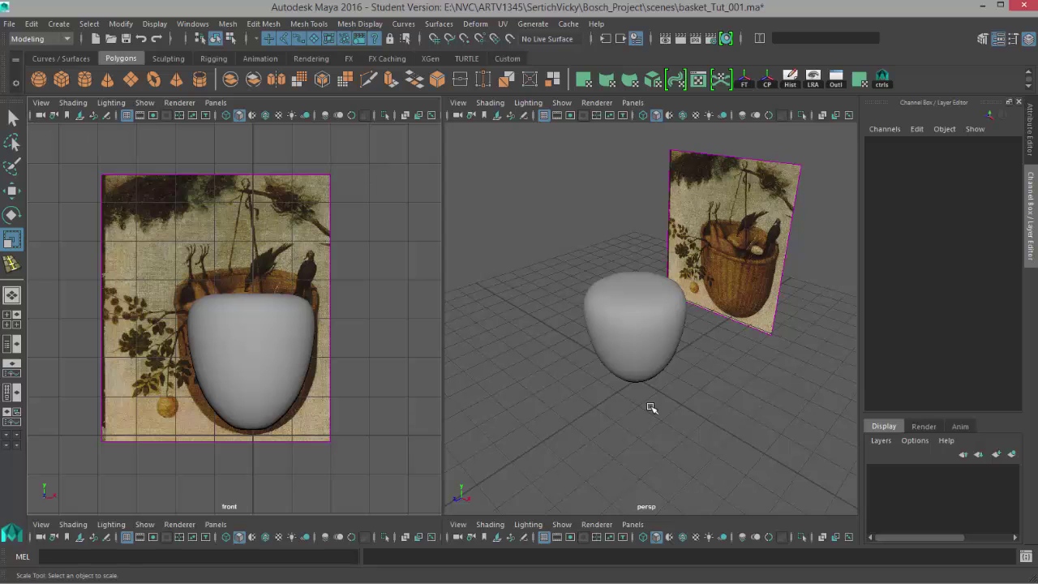
{"action": "left_click_drag", "start_coordinate": [646, 414], "coordinate": [633, 433], "text": "alt"}
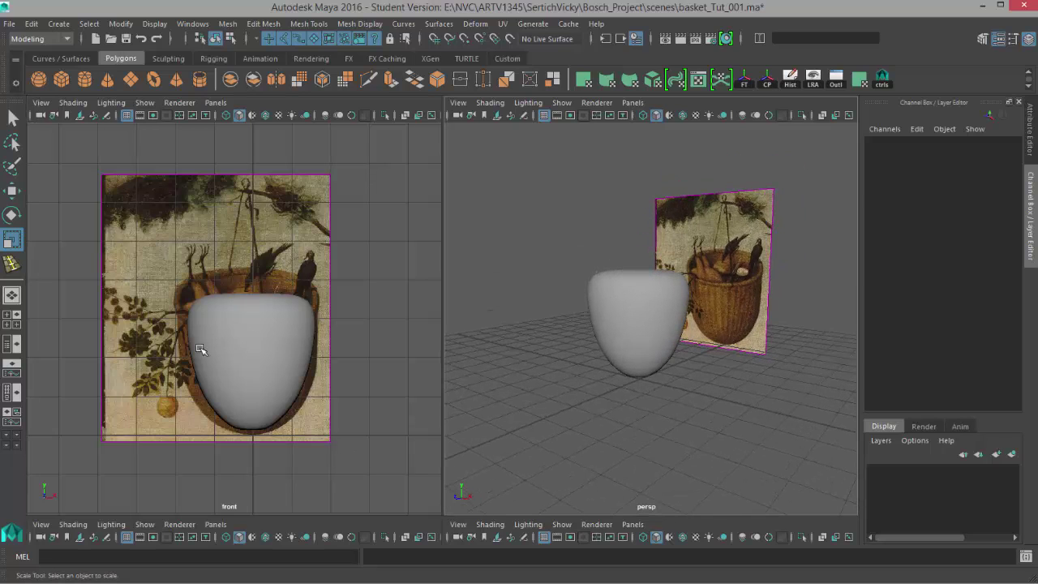
- Widen the lower vertex ring and scale the middle vertex ring inward
{"action": "right_click_drag", "start_coordinate": [244, 360], "coordinate": [208, 313]}
{"action": "left_click_drag", "start_coordinate": [156, 359], "coordinate": [341, 419]}
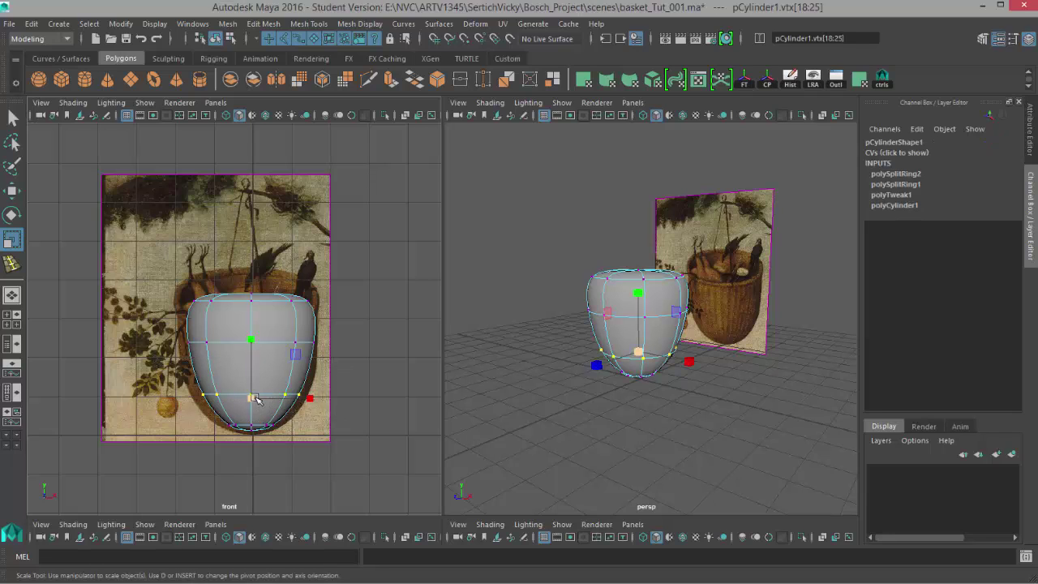
{"action": "left_click_drag", "start_coordinate": [251, 398], "coordinate": [274, 396]}
{"action": "left_click_drag", "start_coordinate": [378, 371], "coordinate": [167, 327]}
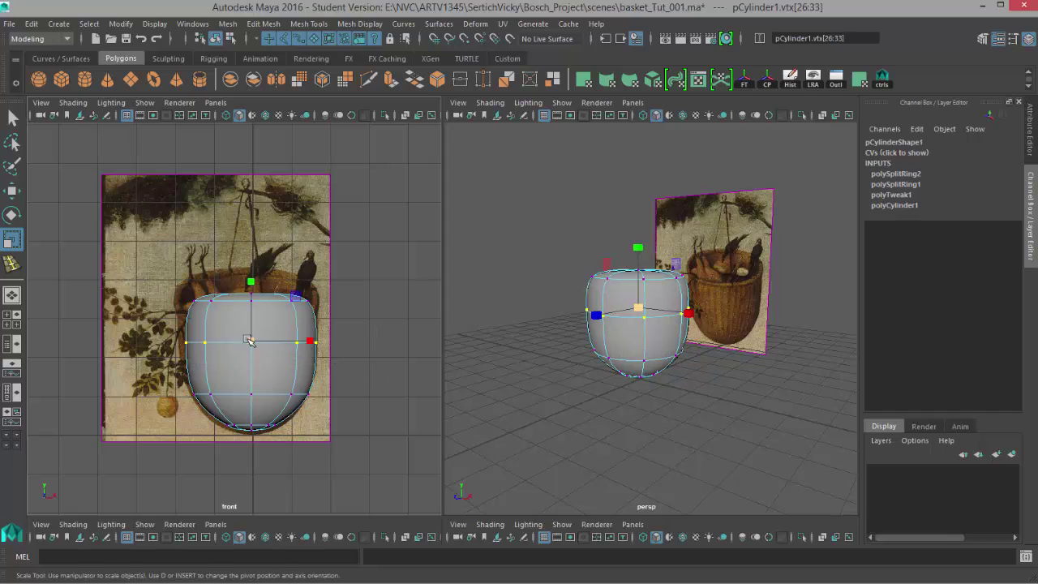
{"action": "left_click_drag", "start_coordinate": [252, 341], "coordinate": [162, 357]}
- Compare smoothed and cage views, then scale the middle ring out to about 1.253
{"action": "key", "text": "1"}
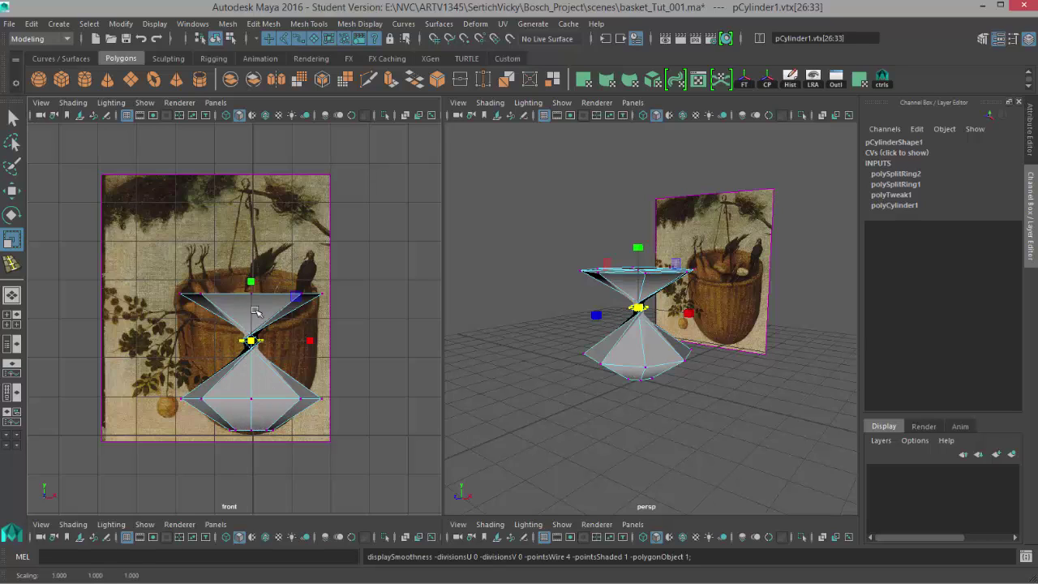
{"action": "key", "text": "3"}
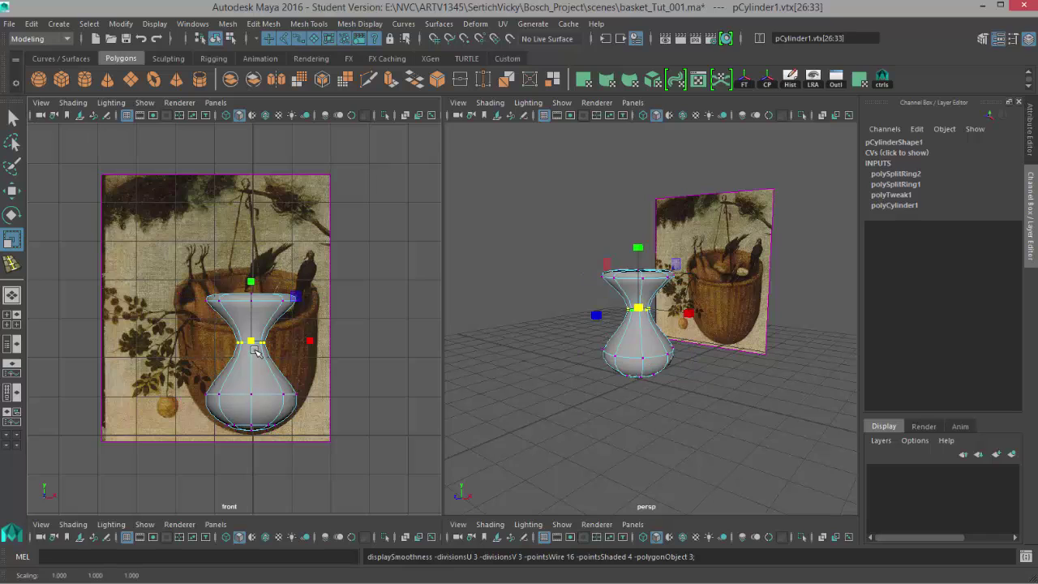
{"action": "key", "text": "1"}
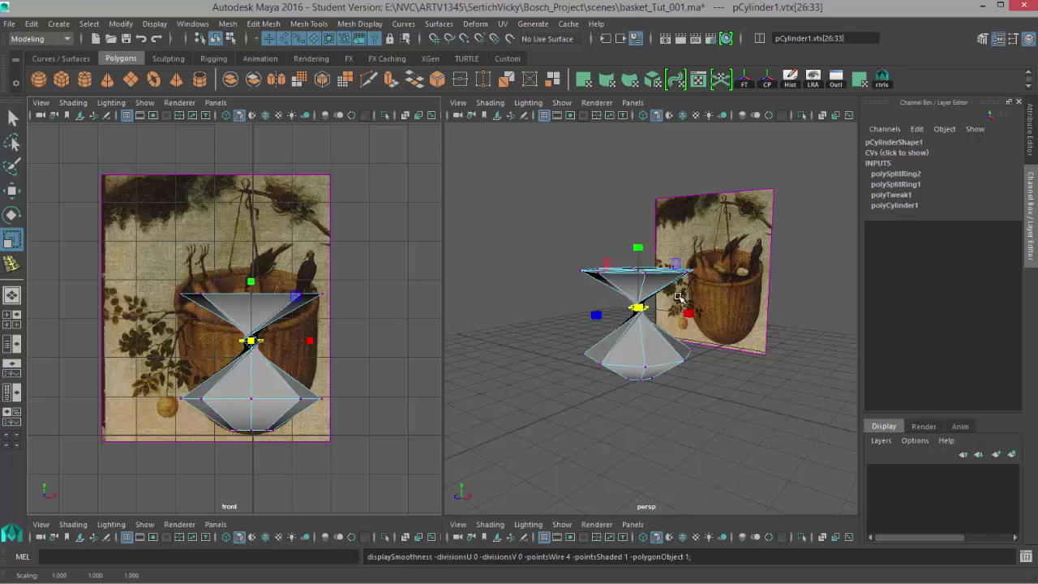
{"action": "scroll", "coordinate": [528, 326], "scroll_direction": "up", "scroll_amount": 5}
{"action": "key", "text": "q"}
{"action": "scroll", "coordinate": [511, 324], "scroll_direction": "up", "scroll_amount": 3}
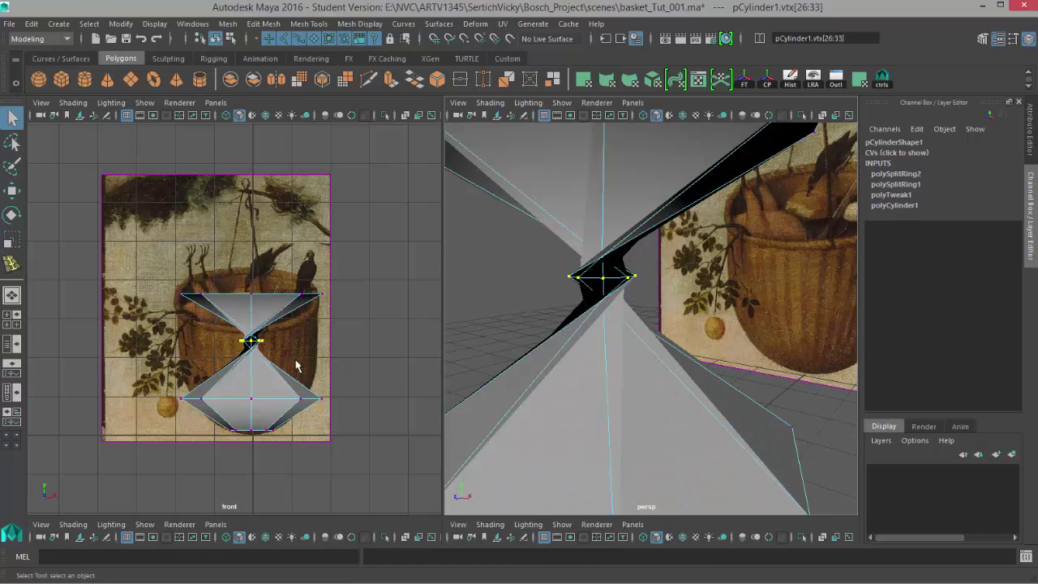
{"action": "key", "text": "3"}
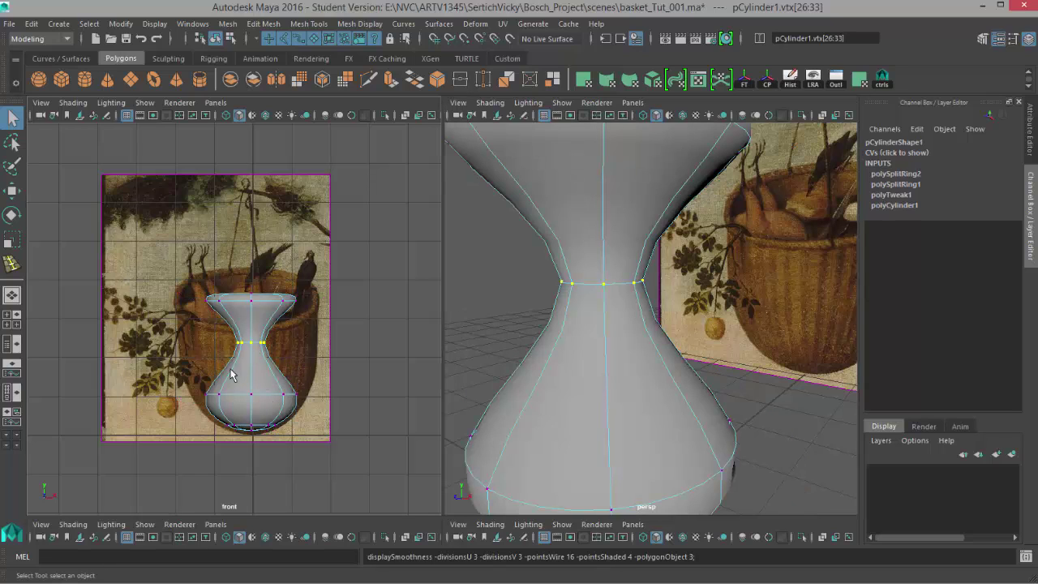
{"action": "key", "text": "1"}
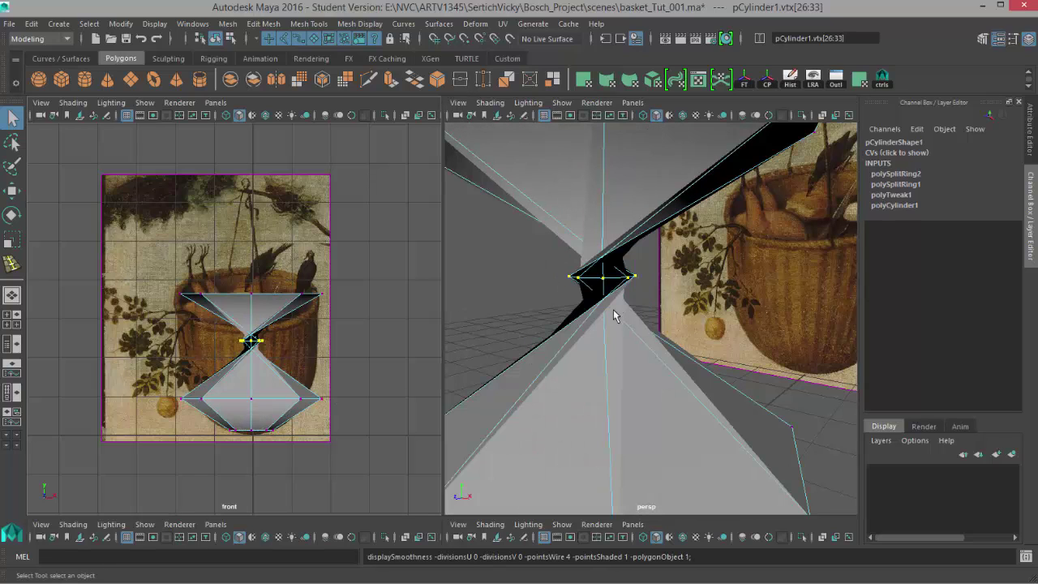
{"action": "key", "text": "r"}
{"action": "left_click_drag", "start_coordinate": [603, 278], "coordinate": [528, 284]}
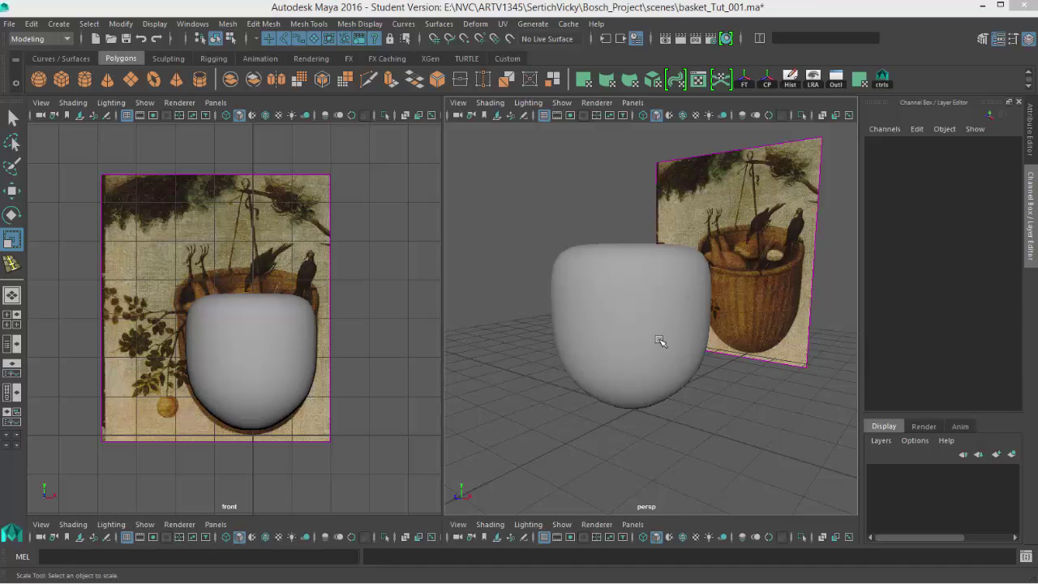
- Select the cylinder in low-poly display and pick its top cap faces
{"action": "left_click", "coordinate": [667, 351]}
{"action": "left_click_drag", "start_coordinate": [667, 354], "coordinate": [678, 399], "text": "alt"}
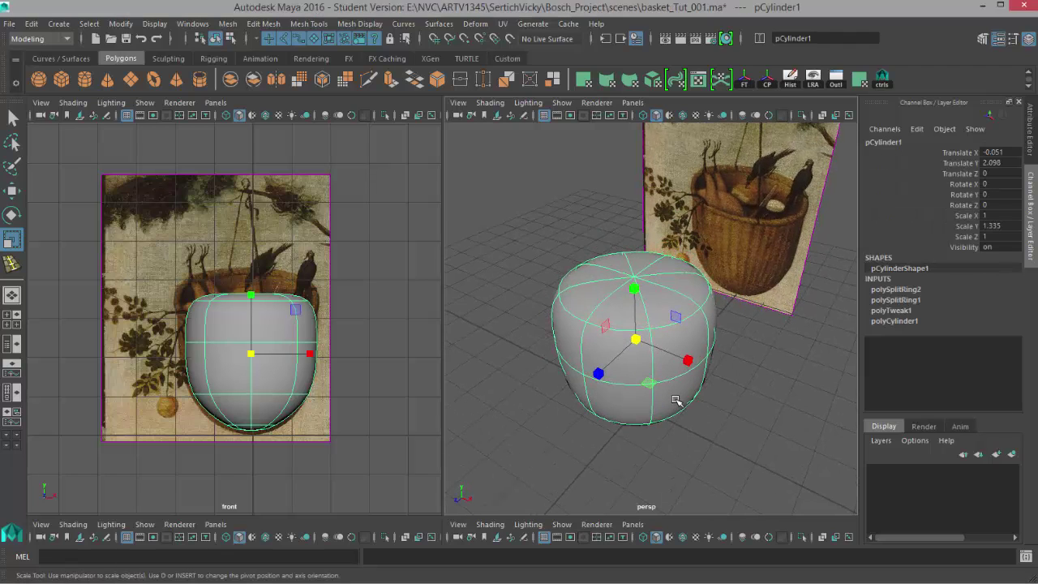
{"action": "key", "text": "1"}
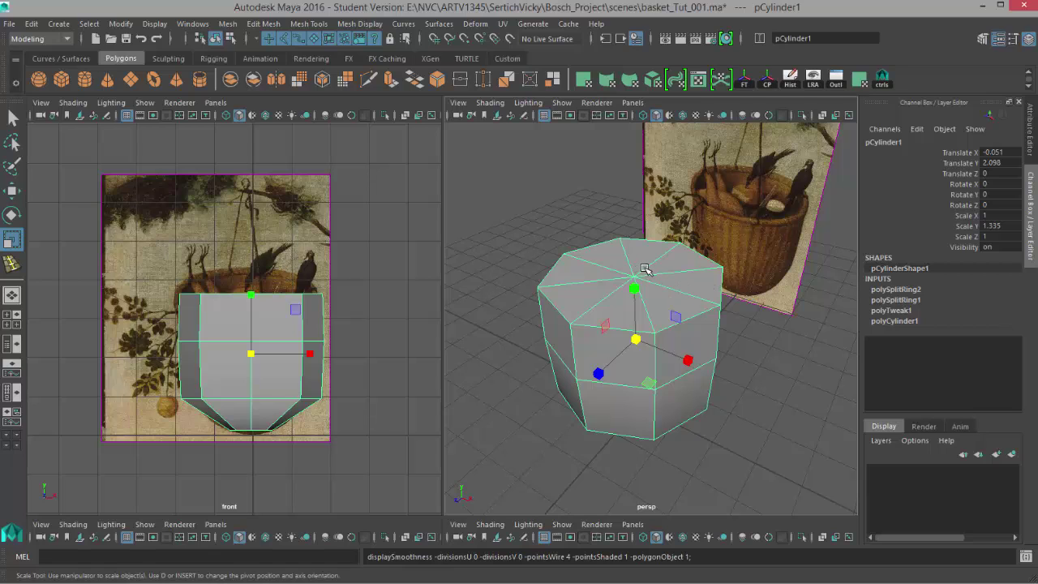
{"action": "right_click_drag", "start_coordinate": [666, 271], "coordinate": [670, 307]}
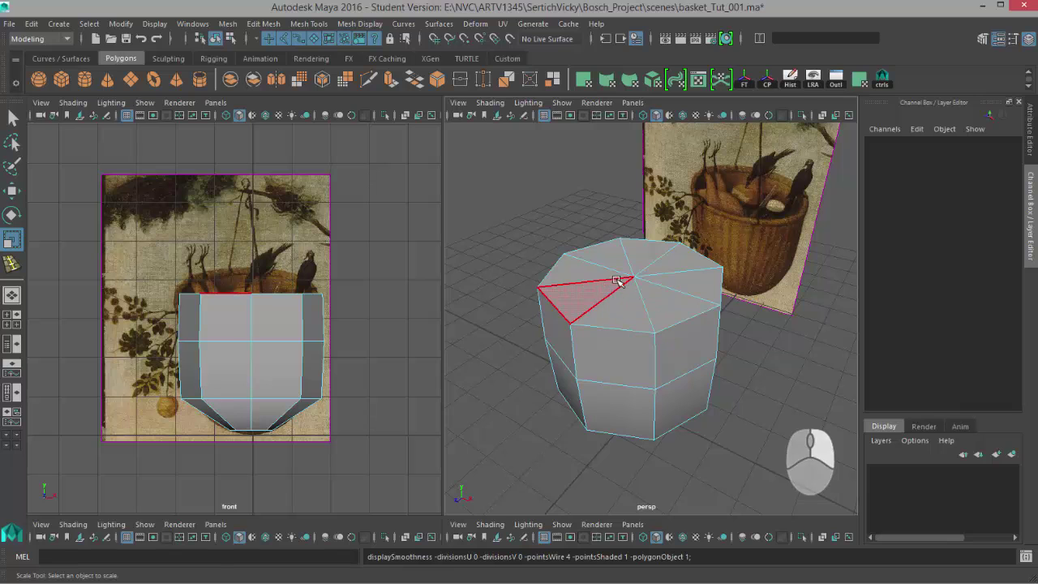
{"action": "left_click_drag", "start_coordinate": [603, 296], "coordinate": [641, 366], "text": "alt"}
{"action": "double_click", "coordinate": [665, 373]}
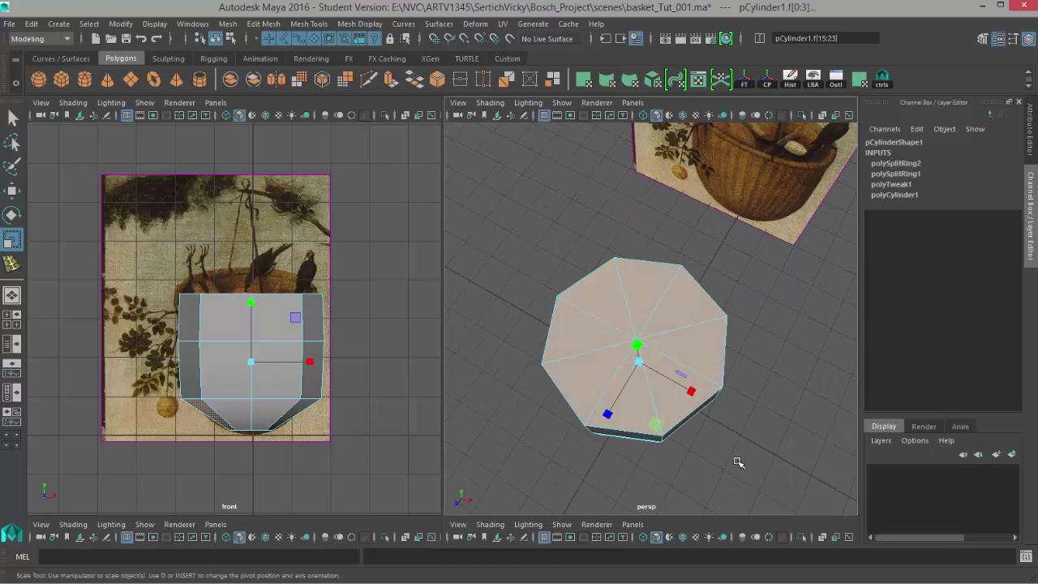
- Trim the face selection in wireframe to just the top cap and delete those faces
{"action": "left_click_drag", "start_coordinate": [742, 463], "coordinate": [719, 386], "text": "alt"}
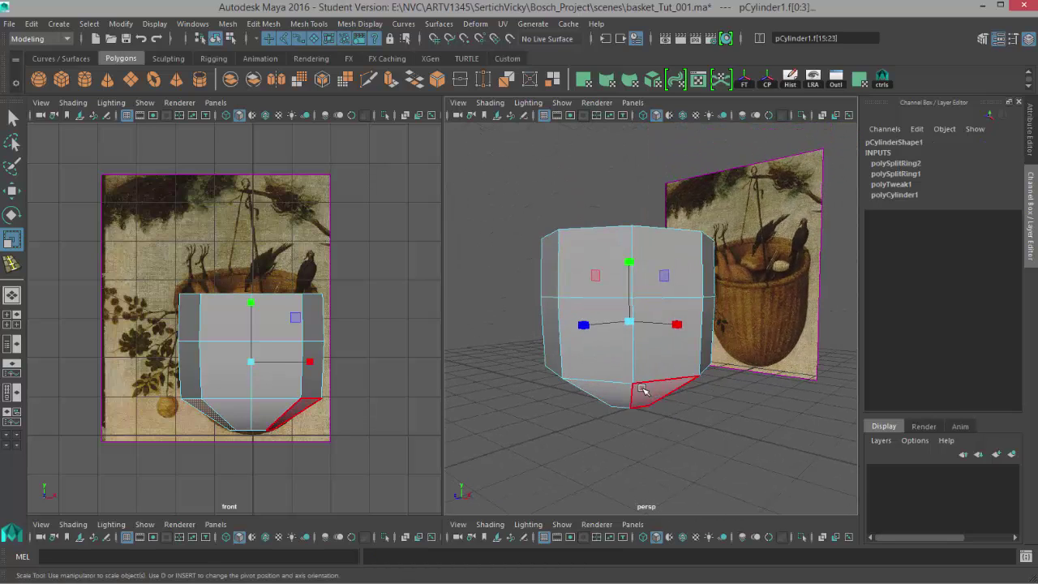
{"action": "key", "text": "4"}
{"action": "left_click_drag", "start_coordinate": [498, 292], "coordinate": [725, 350], "text": "ctrl"}
{"action": "key", "text": "Delete"}
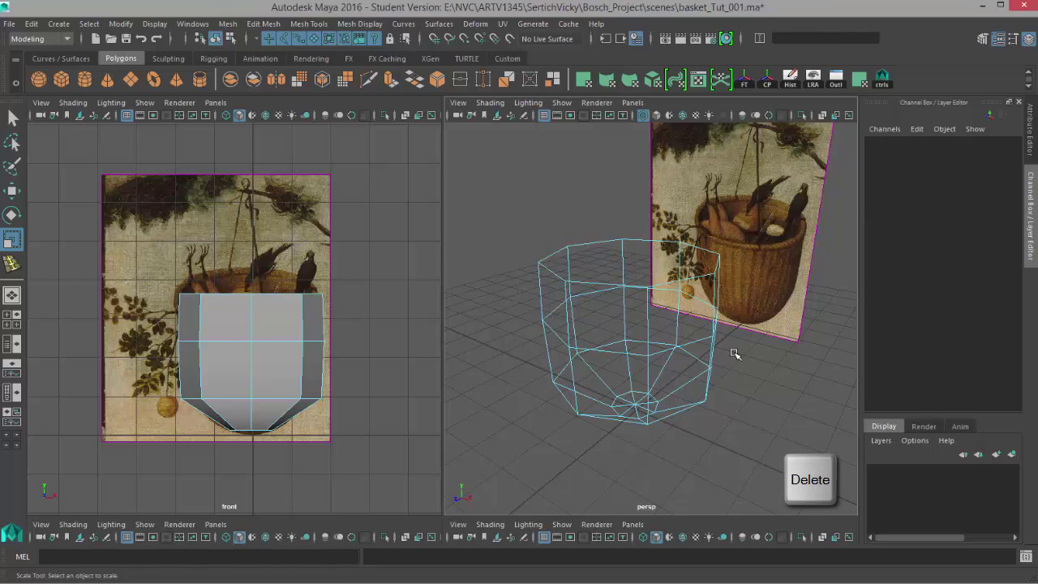
{"action": "key", "text": "5"}
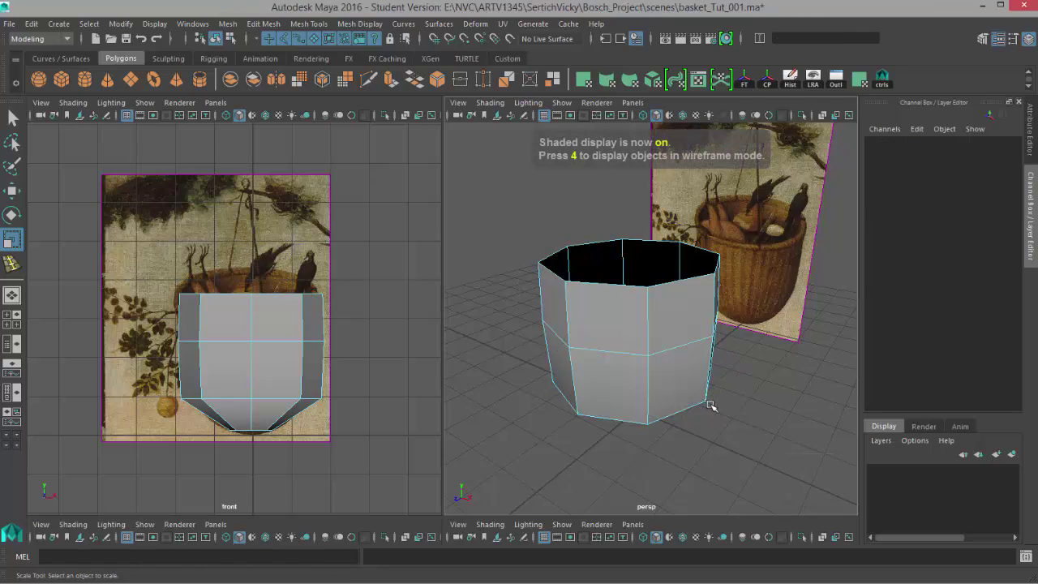
{"action": "left_click_drag", "start_coordinate": [733, 398], "coordinate": [762, 412], "text": "alt"}
{"action": "key", "text": "1"}
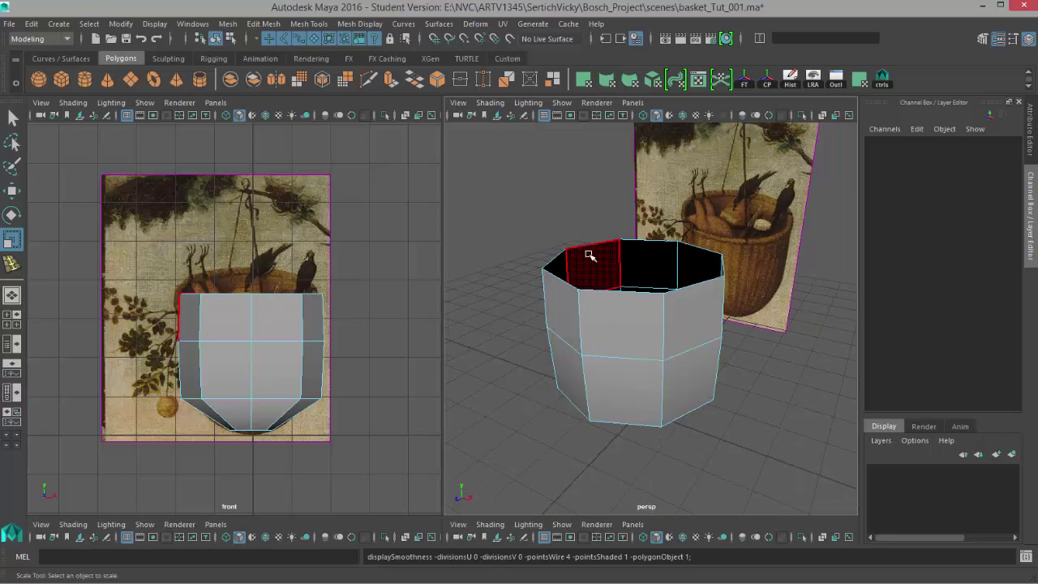
{"action": "right_click_drag", "start_coordinate": [645, 276], "coordinate": [647, 241]}
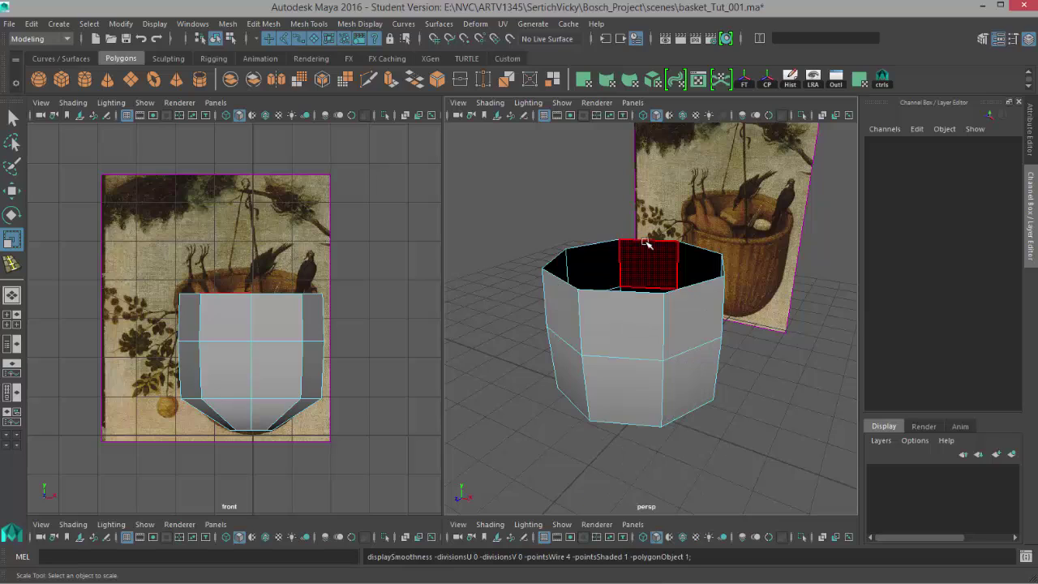
- Extrude the top edge loop inward into a lip, then down inside to Local Translate Z -2.175
{"action": "double_click", "coordinate": [598, 250]}
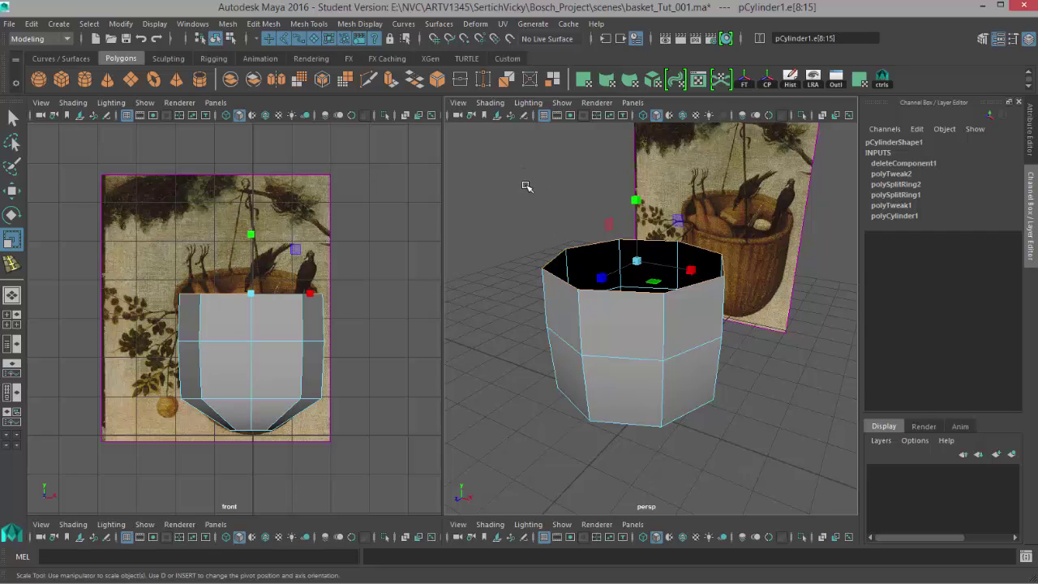
{"action": "right_click_drag", "start_coordinate": [525, 185], "coordinate": [527, 205], "text": "shift"}
{"action": "left_click_drag", "start_coordinate": [764, 342], "coordinate": [732, 341], "text": "alt"}
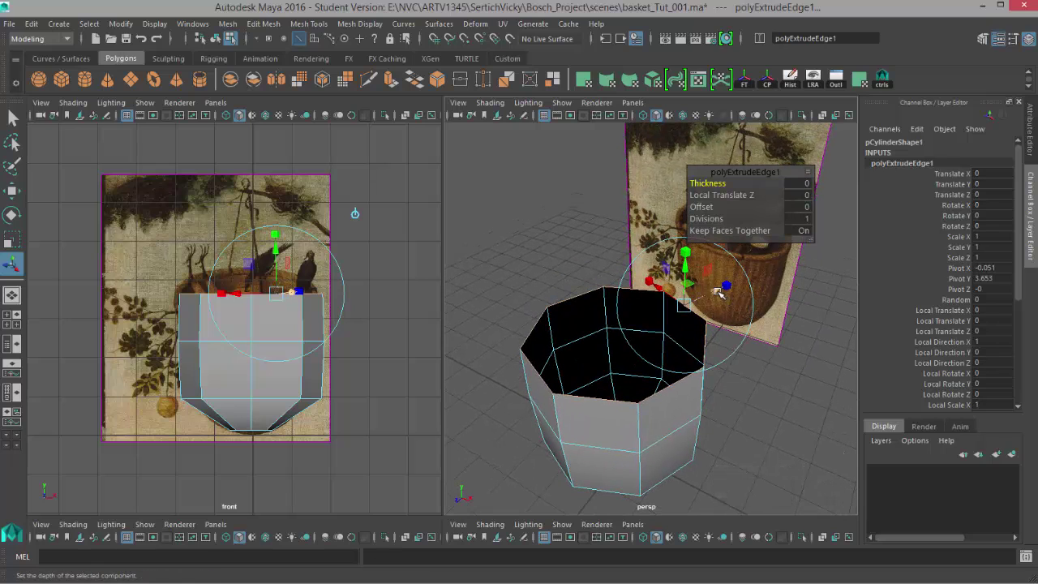
{"action": "left_click_drag", "start_coordinate": [719, 292], "coordinate": [713, 301]}
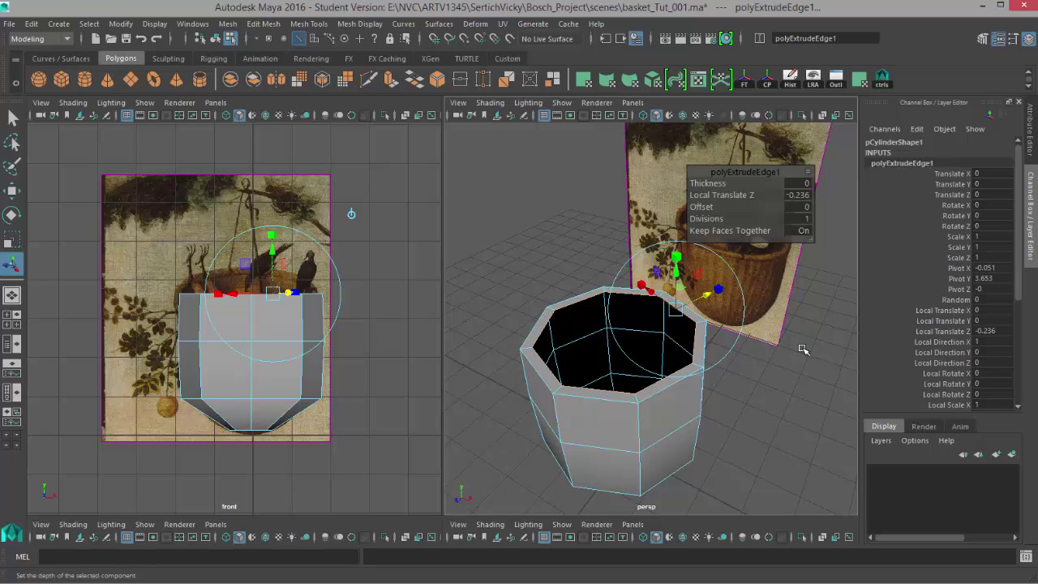
{"action": "mouse_move", "coordinate": [803, 349]}
{"action": "right_mouse_down", "text": "shift"}
{"action": "mouse_move", "coordinate": [800, 379]}
{"action": "mouse_move", "coordinate": [805, 349]}
{"action": "right_mouse_up", "text": "shift"}
{"action": "key", "text": "g"}
{"action": "key", "text": "g"}
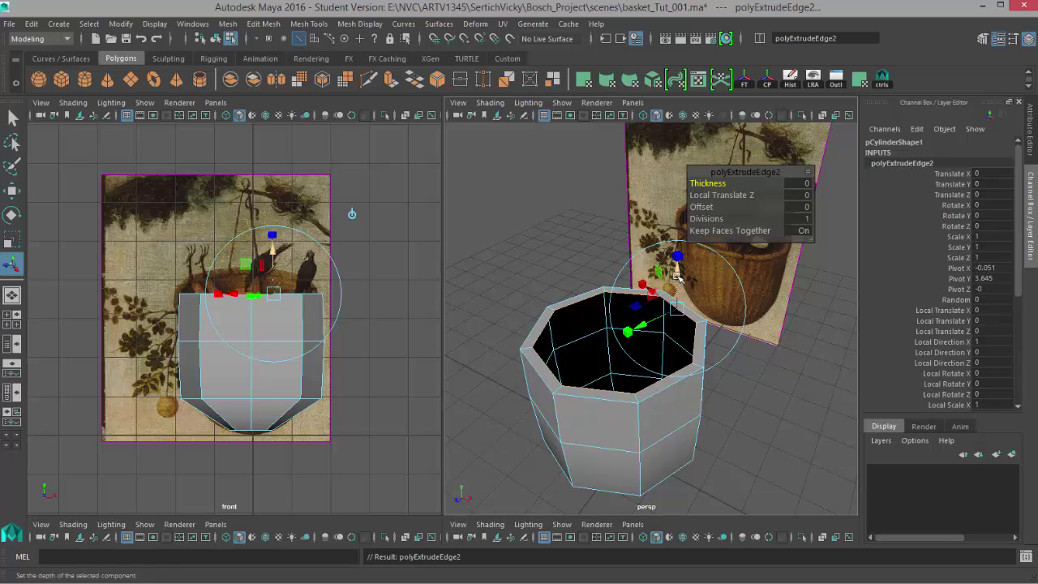
{"action": "left_click_drag", "start_coordinate": [678, 277], "coordinate": [674, 341]}
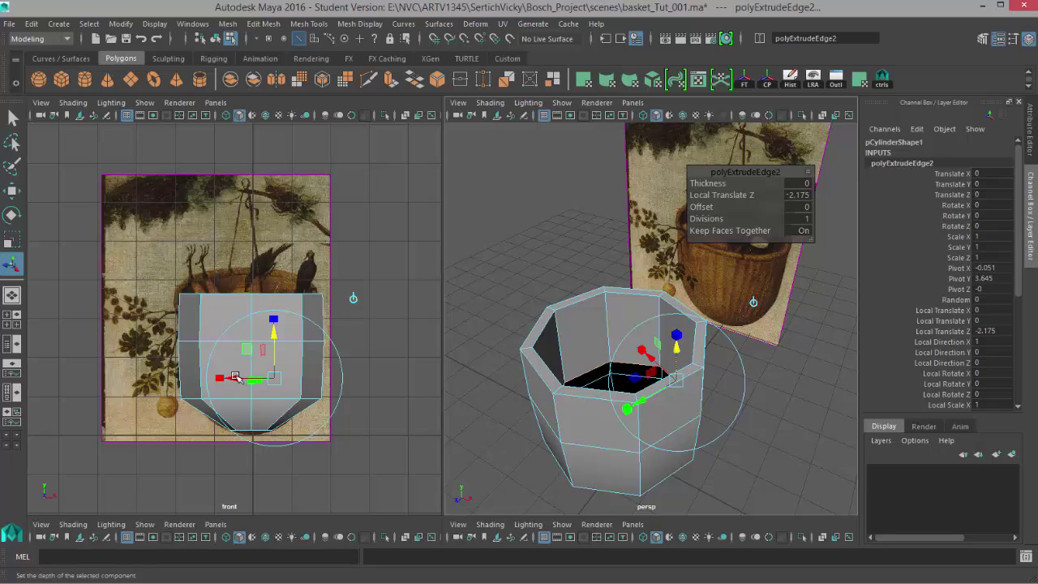
- Shrink the extruded inner ring inward in the wireframe front view
{"action": "key", "text": "4"}
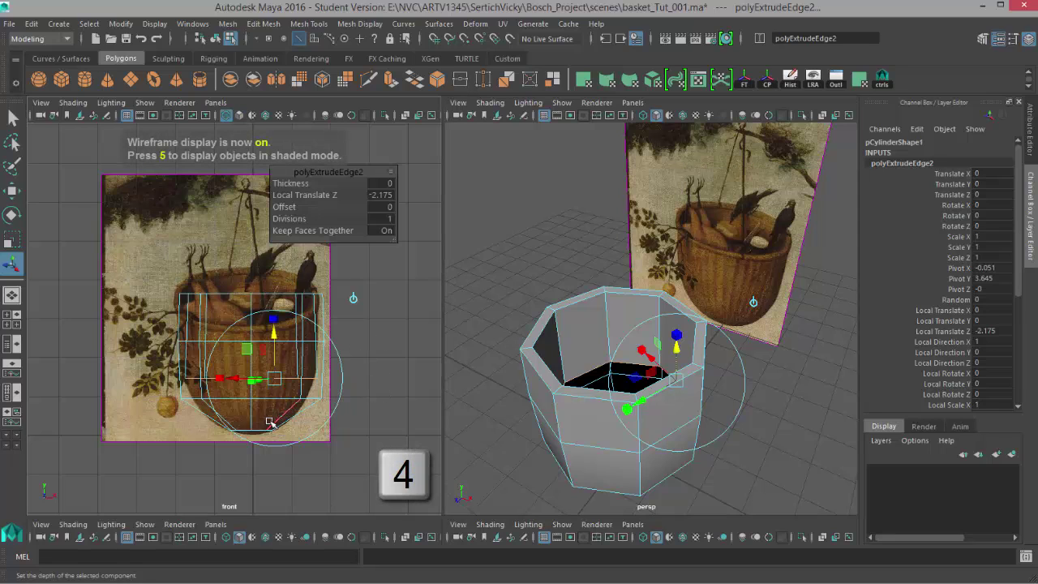
{"action": "scroll", "coordinate": [210, 408], "scroll_direction": "up", "scroll_amount": 3}
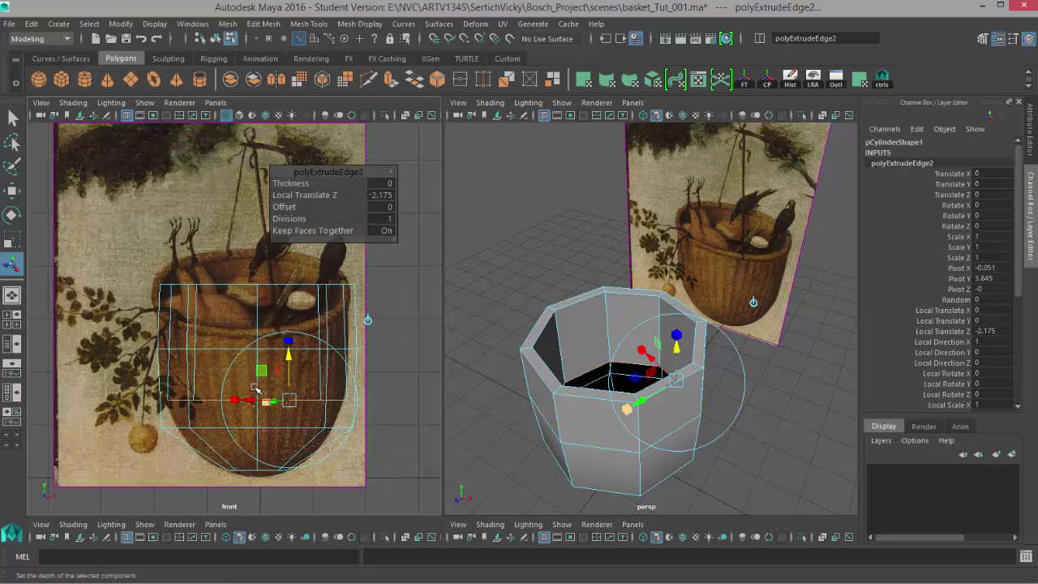
{"action": "key", "text": "r"}
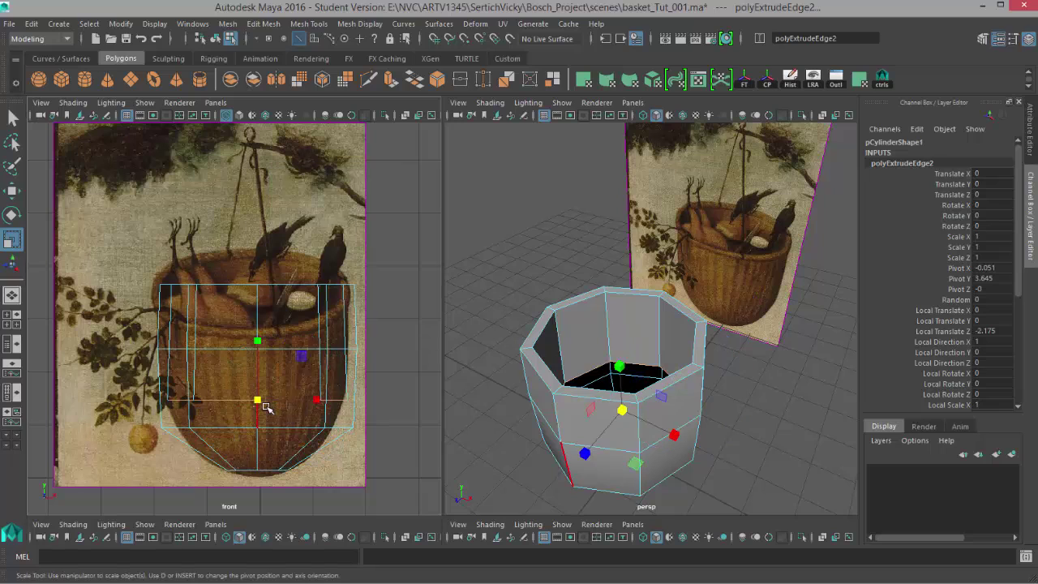
{"action": "left_click", "coordinate": [256, 400]}
{"action": "mouse_move", "coordinate": [256, 400]}
{"action": "left_mouse_down"}
{"action": "mouse_move", "coordinate": [234, 410]}
{"action": "mouse_move", "coordinate": [308, 395]}
{"action": "mouse_move", "coordinate": [277, 404]}
{"action": "mouse_move", "coordinate": [324, 371]}
{"action": "mouse_move", "coordinate": [257, 401]}
{"action": "left_mouse_up"}
{"action": "left_click", "coordinate": [256, 400]}
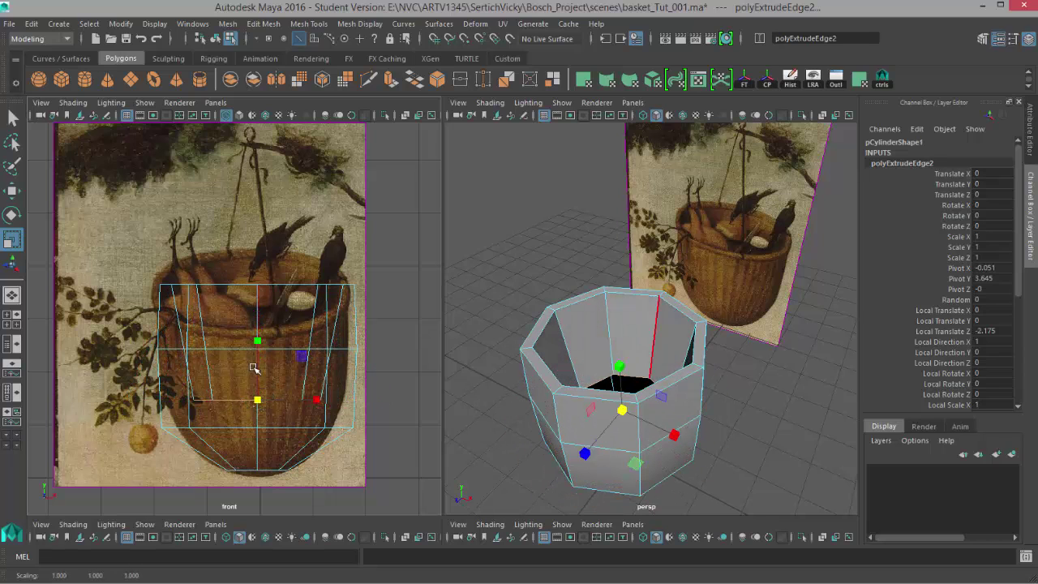
- Lower the inner ring toward the bottom and fit its width to the basket outline
{"action": "key", "text": "w"}
{"action": "left_click_drag", "start_coordinate": [257, 341], "coordinate": [254, 378]}
{"action": "key", "text": "r"}
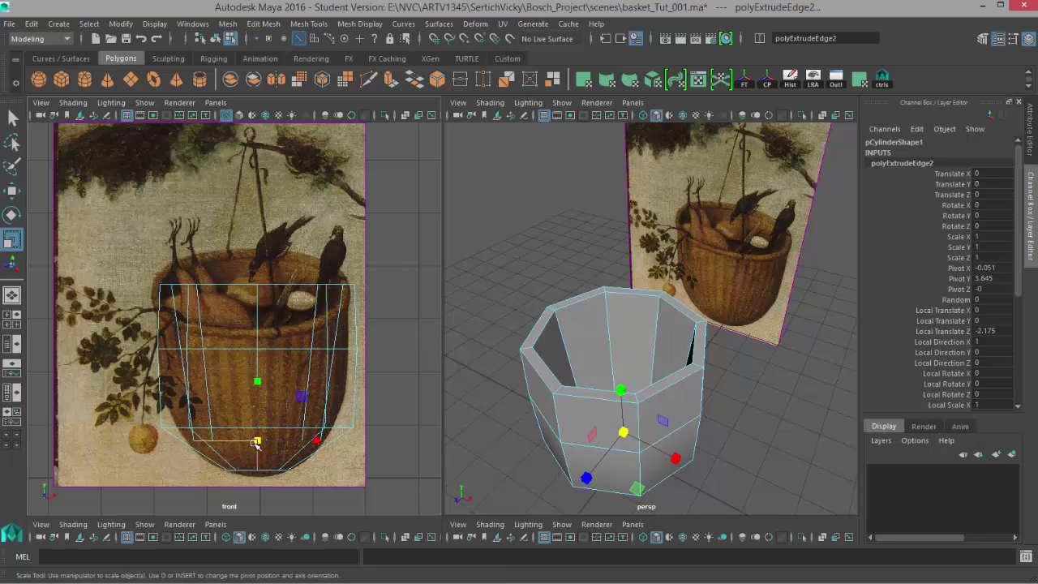
{"action": "left_click_drag", "start_coordinate": [254, 442], "coordinate": [244, 405]}
{"action": "key", "text": "w"}
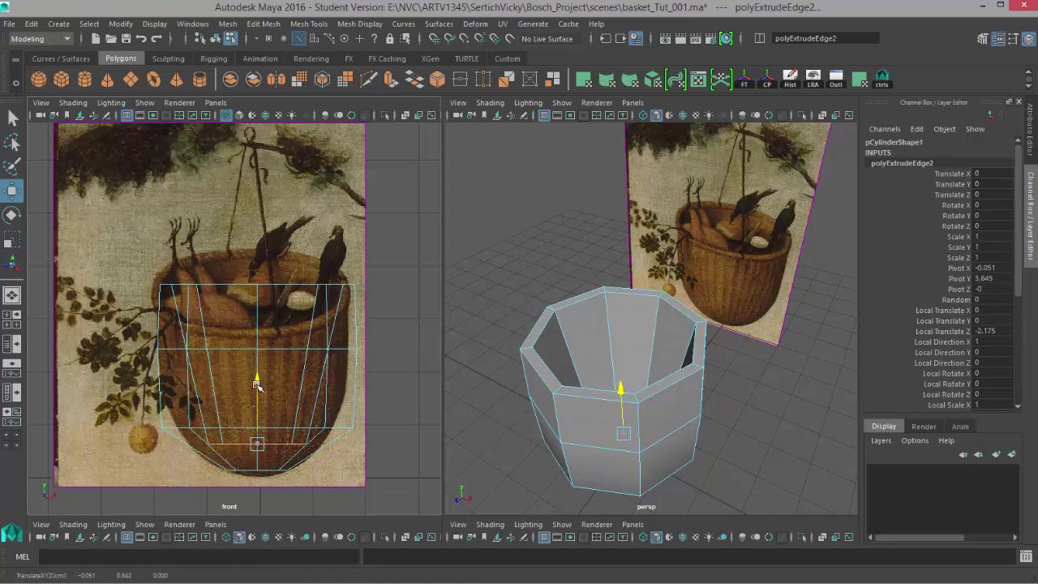
- Fill the open hole at the basket's bottom with a floor face
{"action": "left_click_drag", "start_coordinate": [657, 405], "coordinate": [584, 377], "text": "alt"}
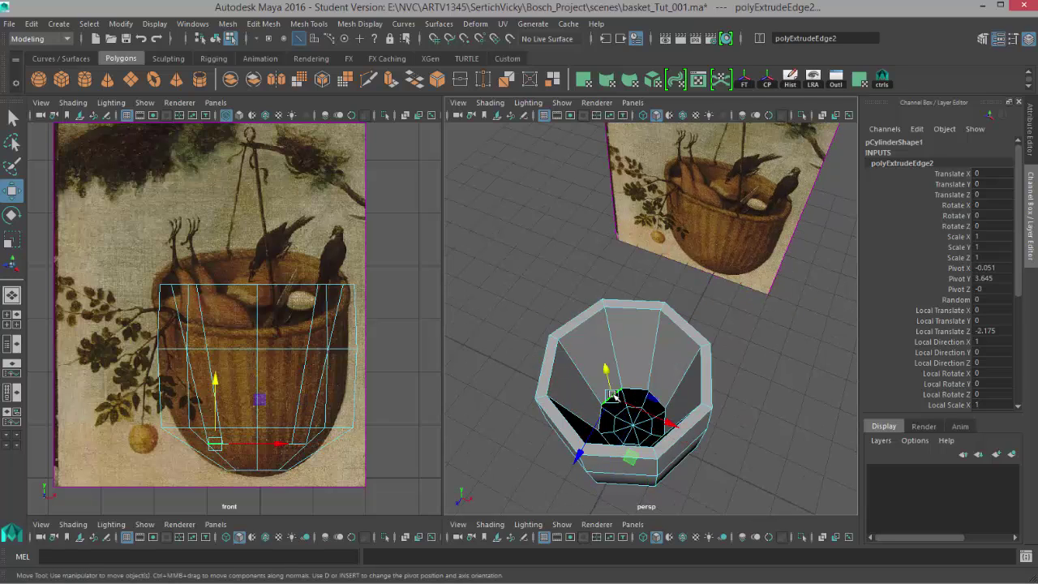
{"action": "left_click", "coordinate": [614, 395]}
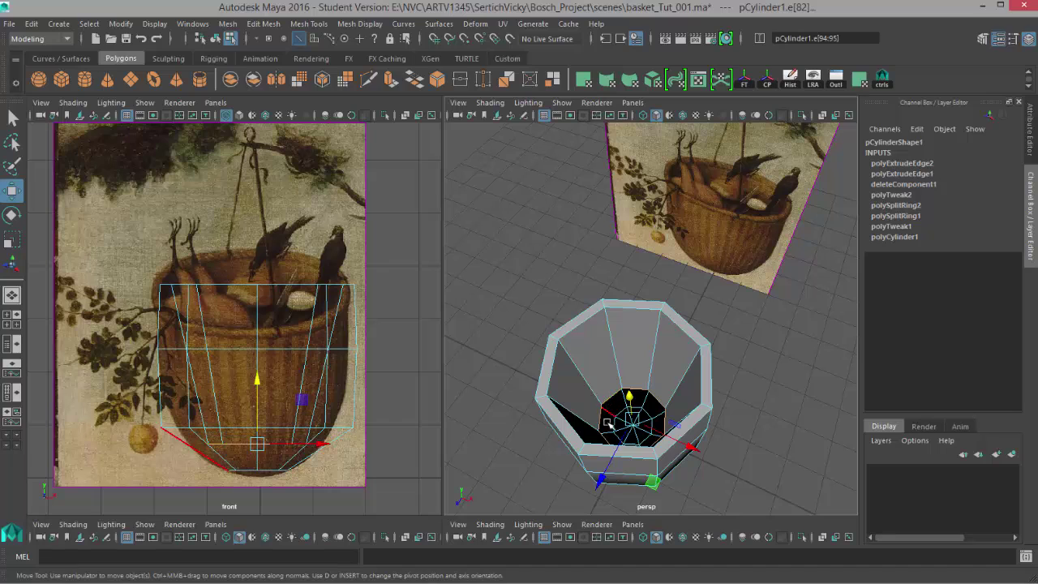
{"action": "right_click_drag", "start_coordinate": [564, 242], "coordinate": [560, 397], "text": "shift"}
{"action": "key", "text": "t"}
{"action": "left_click_drag", "start_coordinate": [568, 395], "coordinate": [583, 387], "text": "alt"}
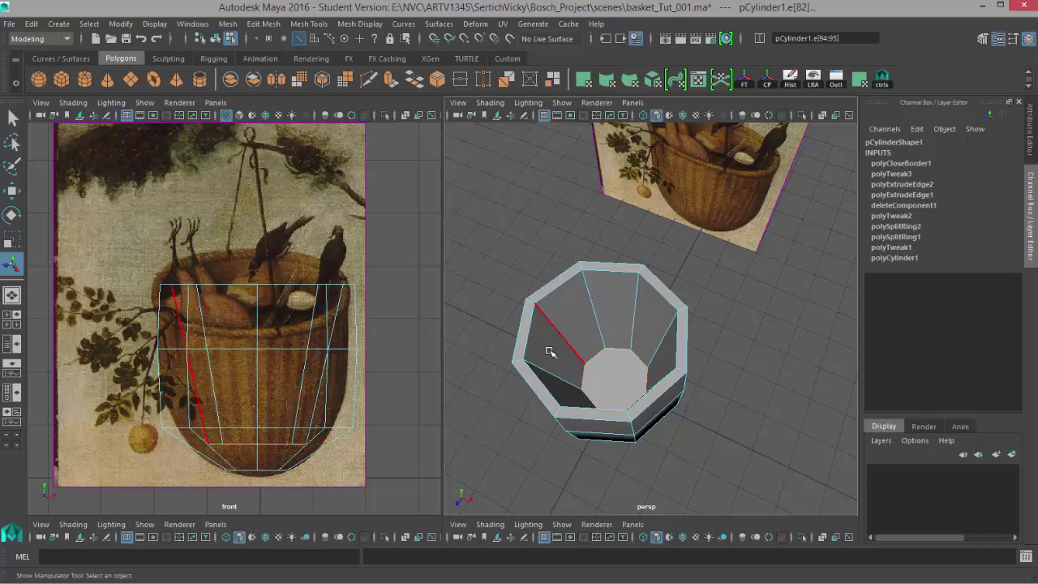
- Return to object mode and check the basket in smoothed preview before going back to the cage
{"action": "left_click_drag", "start_coordinate": [614, 430], "coordinate": [620, 381], "text": "alt"}
{"action": "right_click", "coordinate": [601, 316]}
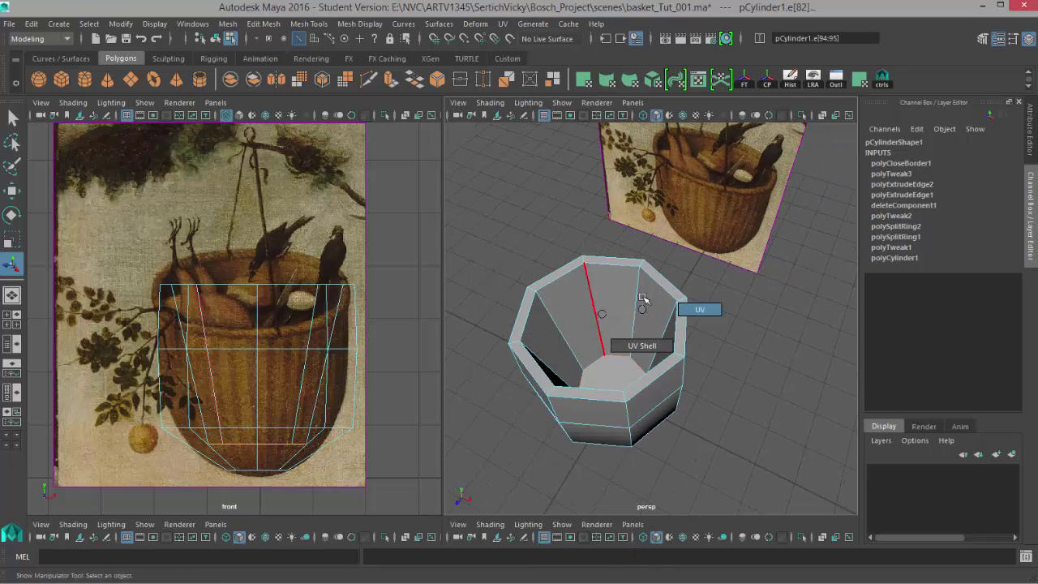
{"action": "right_click", "coordinate": [602, 314]}
{"action": "left_click", "coordinate": [651, 290]}
{"action": "left_click", "coordinate": [651, 324]}
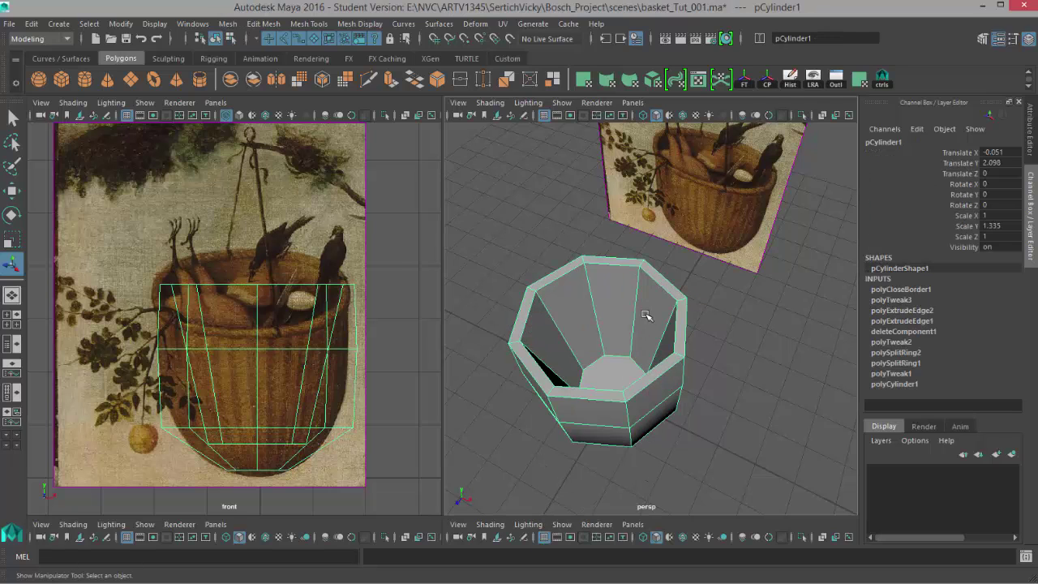
{"action": "key", "text": "3"}
{"action": "left_click", "coordinate": [735, 369]}
{"action": "left_click_drag", "start_coordinate": [639, 413], "coordinate": [606, 373], "text": "alt"}
{"action": "left_click", "coordinate": [643, 392]}
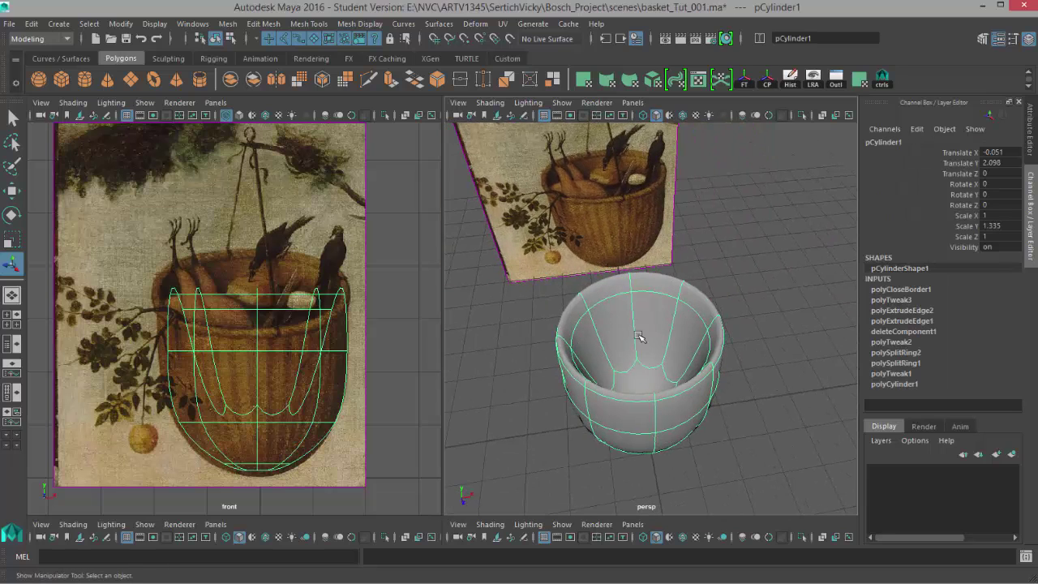
{"action": "key", "text": "1"}
{"action": "left_click_drag", "start_coordinate": [665, 346], "coordinate": [681, 381], "text": "alt"}
- Insert a horizontal edge loop on the wall, widen it evenly and move it down
{"action": "right_click_drag", "start_coordinate": [615, 303], "coordinate": [566, 321], "text": "shift"}
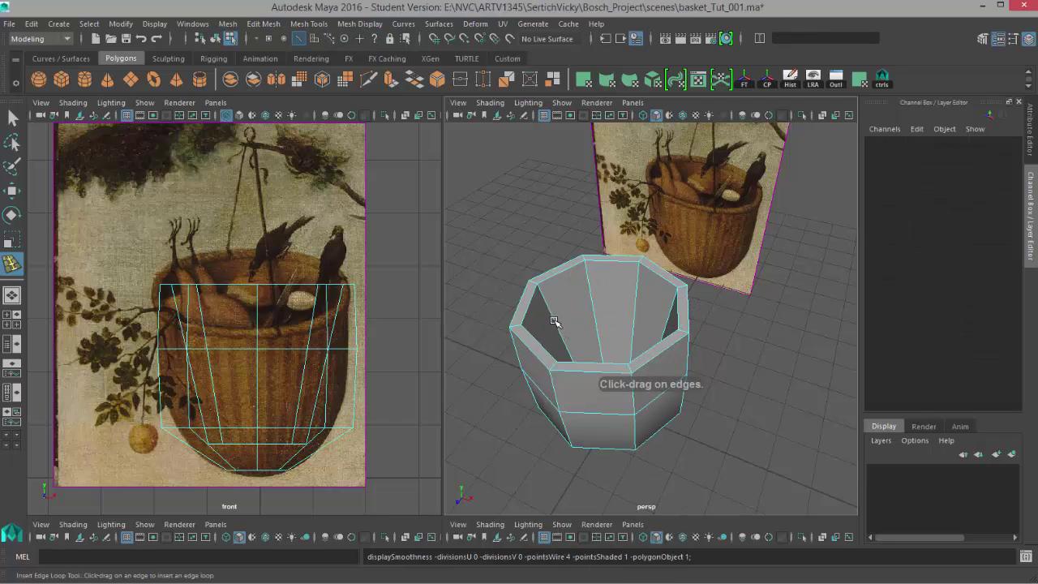
{"action": "left_click_drag", "start_coordinate": [552, 319], "coordinate": [559, 355]}
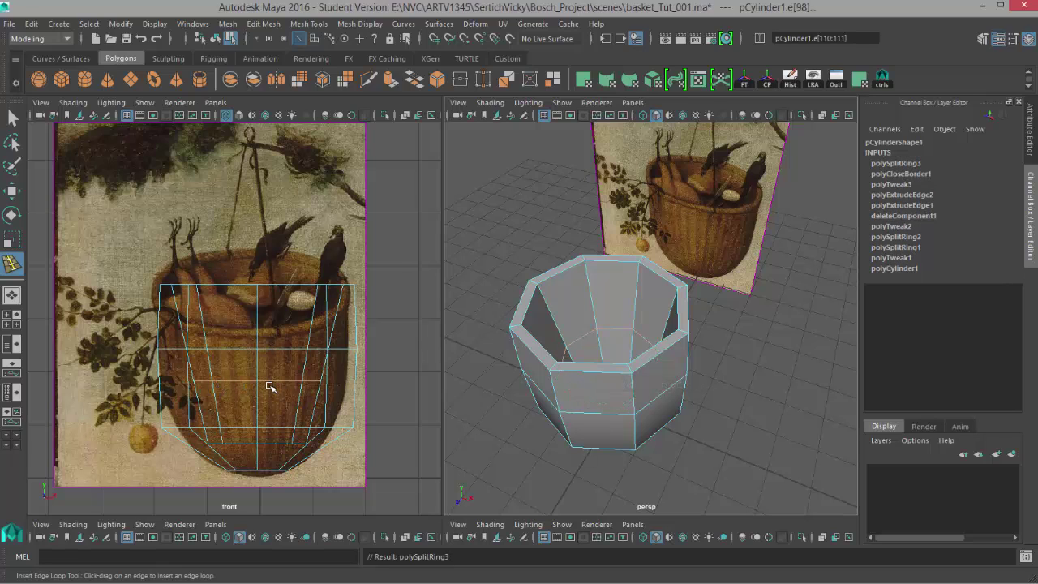
{"action": "key", "text": "r"}
{"action": "left_click_drag", "start_coordinate": [258, 382], "coordinate": [283, 384]}
{"action": "key", "text": "w"}
{"action": "left_click_drag", "start_coordinate": [258, 321], "coordinate": [253, 345]}
- Check the new loop's effect in smoothed preview, then return to the low-poly cage
{"action": "right_click_drag", "start_coordinate": [650, 326], "coordinate": [661, 297]}
{"action": "key", "text": "3"}
{"action": "left_click", "coordinate": [697, 394]}
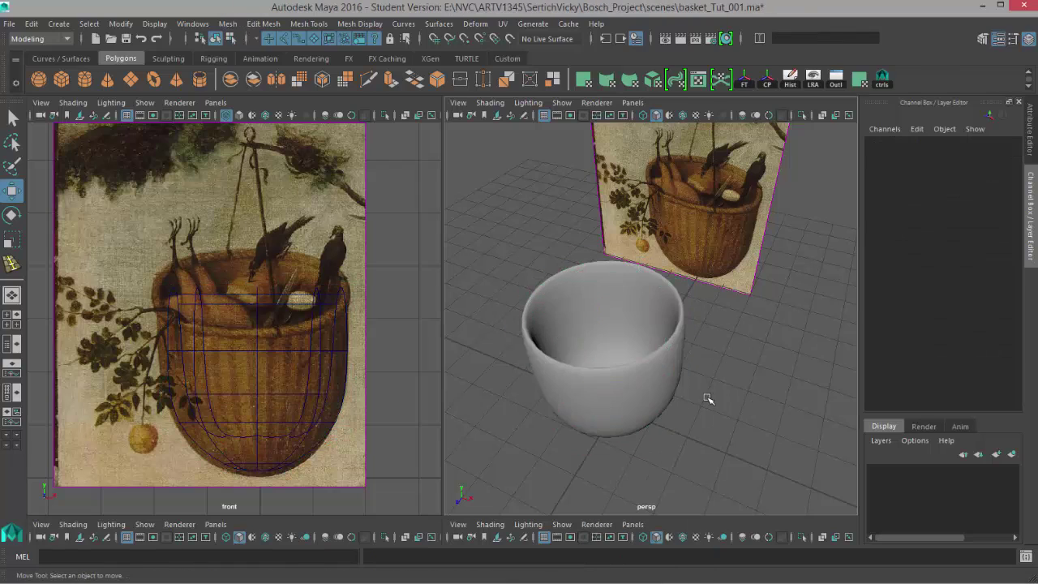
{"action": "left_click_drag", "start_coordinate": [698, 393], "coordinate": [683, 422], "text": "alt"}
{"action": "left_click", "coordinate": [649, 387]}
{"action": "key", "text": "1"}
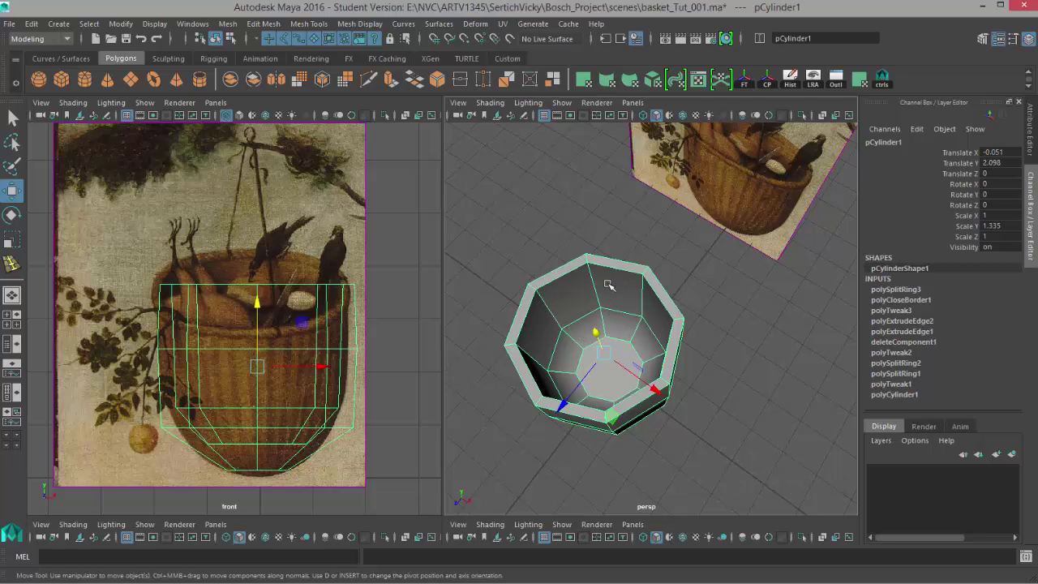
{"action": "scroll", "coordinate": [617, 276], "scroll_direction": "up", "scroll_amount": 6}
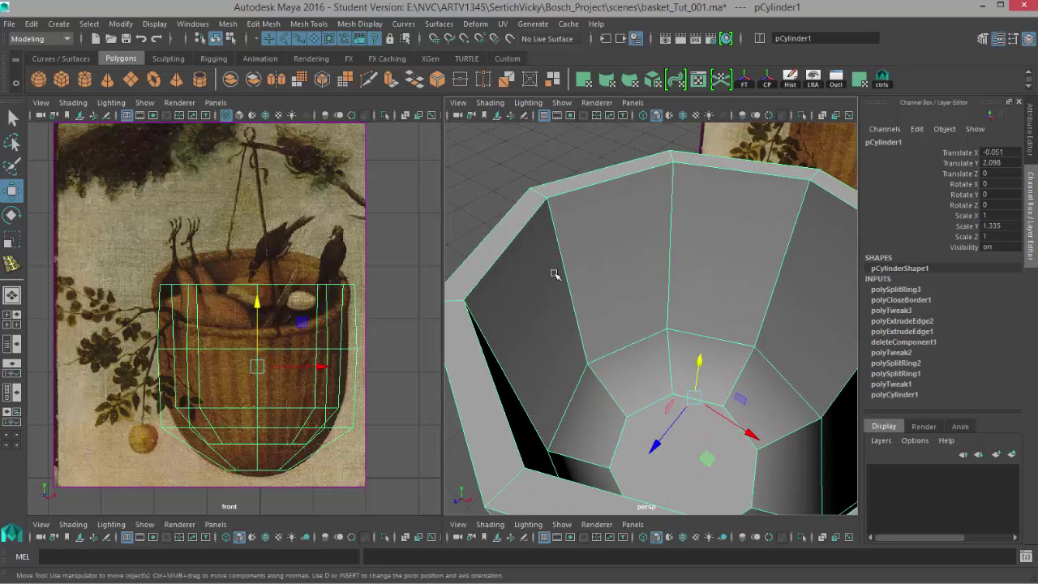
{"action": "right_click_drag", "start_coordinate": [601, 218], "coordinate": [607, 186]}
{"action": "left_click", "coordinate": [589, 205]}
{"action": "left_click", "coordinate": [604, 210]}
{"action": "left_click", "coordinate": [608, 184]}
{"action": "left_click", "coordinate": [567, 276]}
{"action": "left_click", "coordinate": [670, 268]}
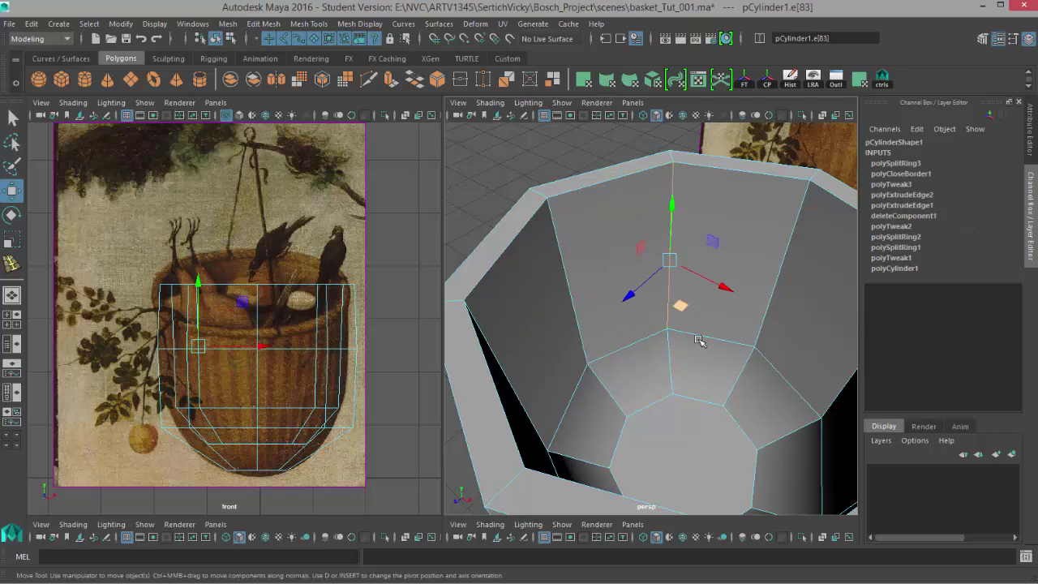
{"action": "left_click_drag", "start_coordinate": [702, 280], "coordinate": [656, 373], "text": "alt"}
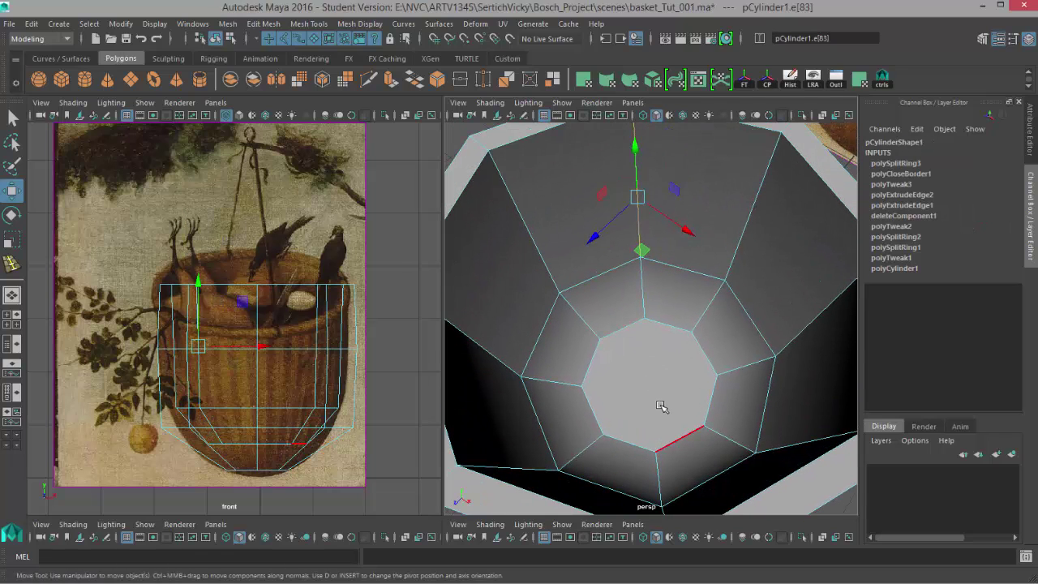
{"action": "left_click_drag", "start_coordinate": [562, 232], "coordinate": [557, 279], "text": "alt"}
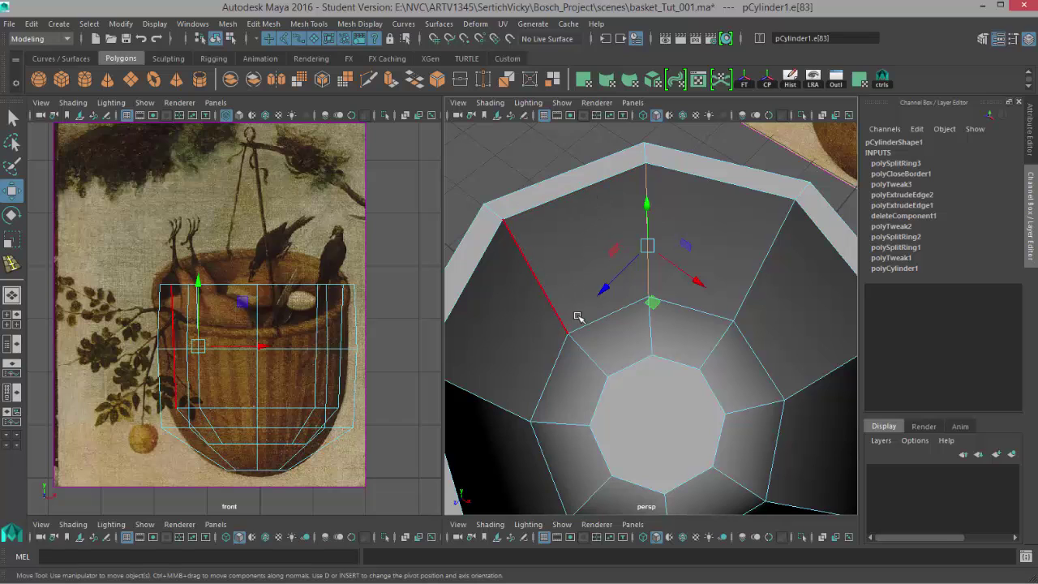
{"action": "left_click_drag", "start_coordinate": [591, 336], "coordinate": [640, 365], "text": "alt"}
{"action": "key", "text": "F11"}
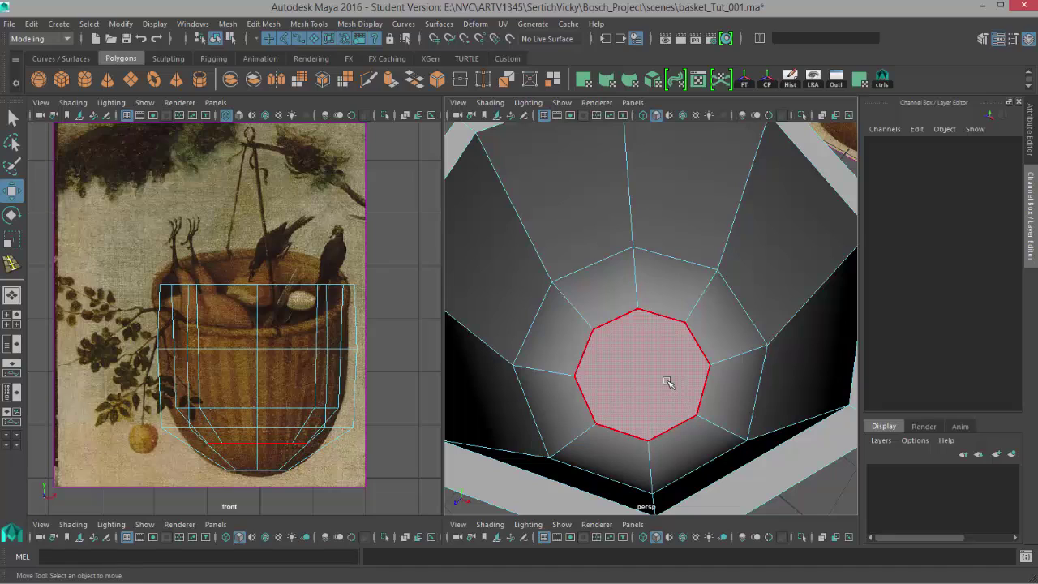
- Multi-Cut a new edge across the bottom octagon from its upper-right corner to its bottom corner
{"action": "right_click_drag", "start_coordinate": [668, 382], "coordinate": [735, 359]}
{"action": "key", "text": "q"}
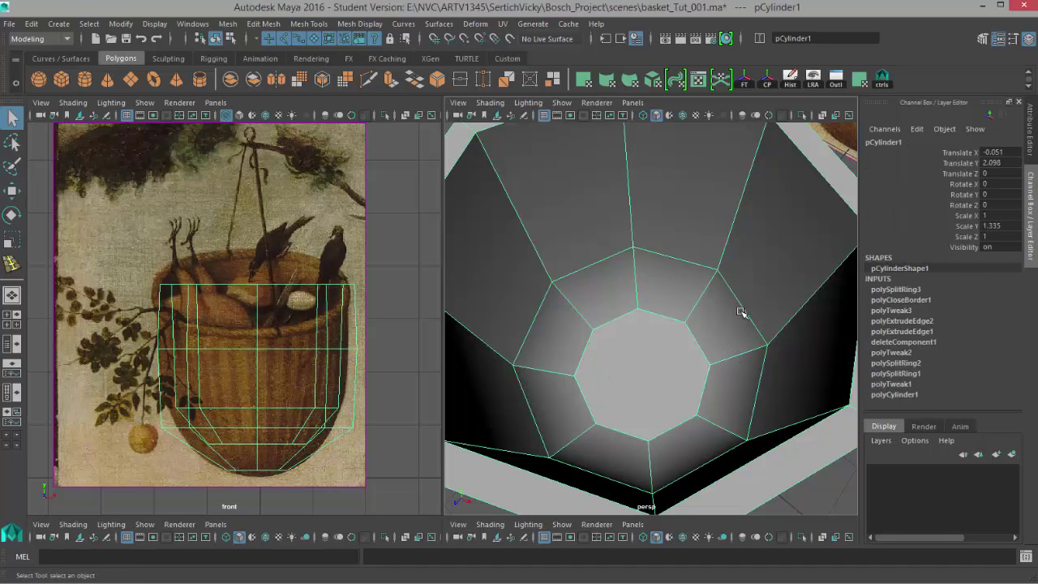
{"action": "right_click_drag", "start_coordinate": [695, 219], "coordinate": [625, 225], "text": "shift"}
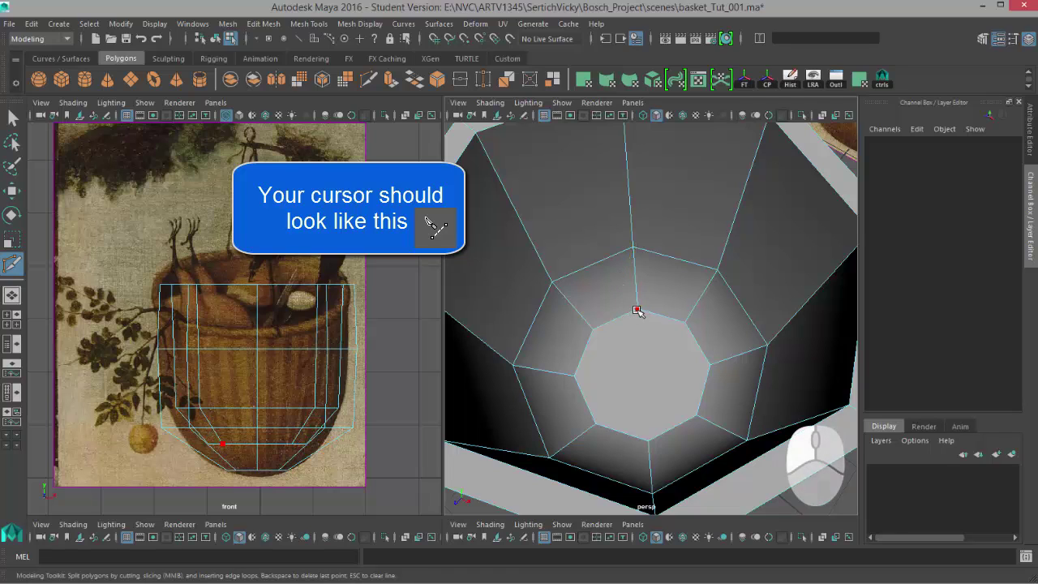
{"action": "left_click", "coordinate": [637, 310]}
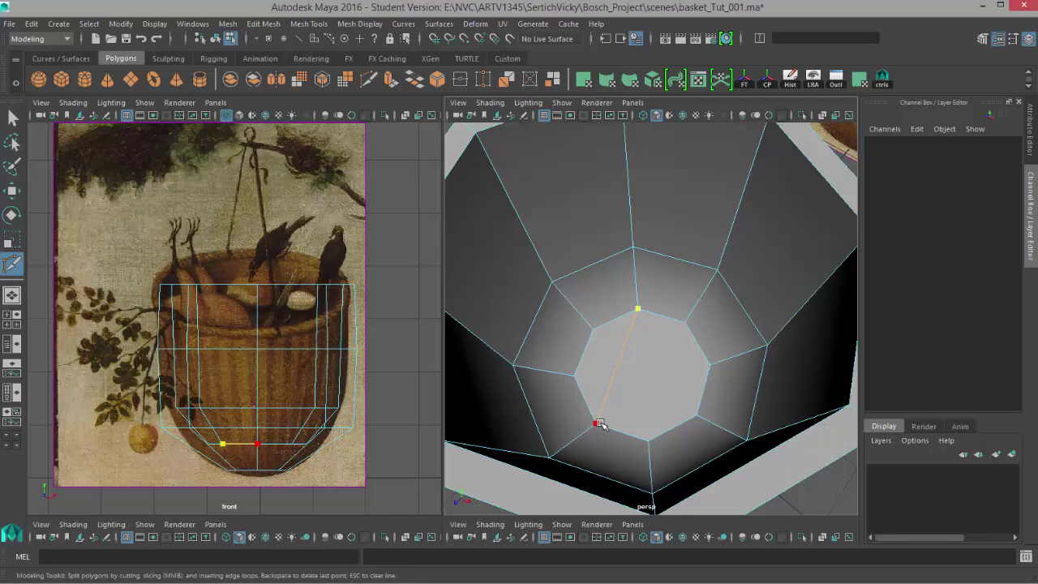
{"action": "key", "text": "Escape"}
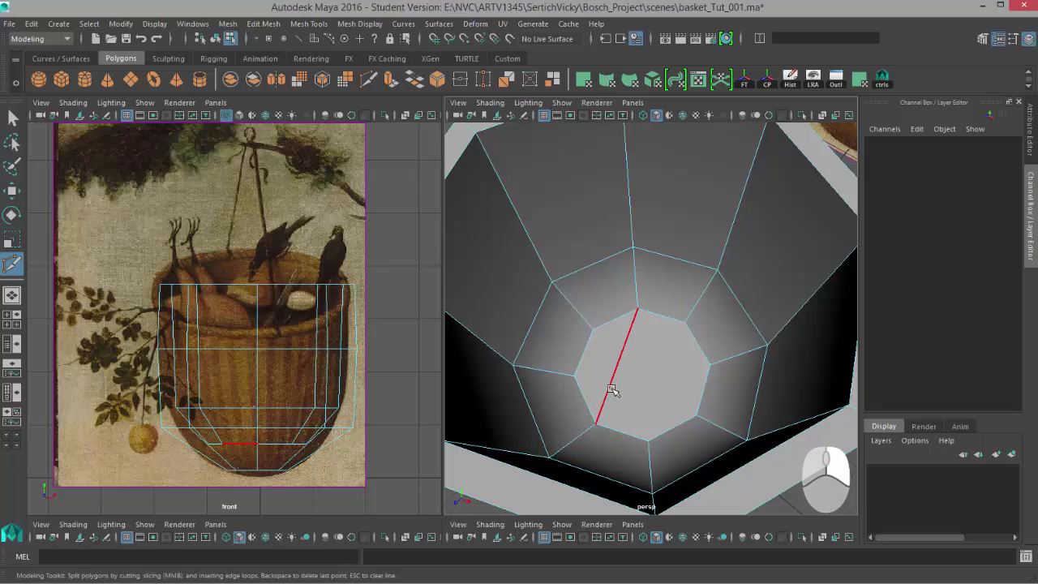
{"action": "left_click", "coordinate": [685, 323]}
{"action": "left_click", "coordinate": [647, 440]}
{"action": "right_click", "coordinate": [667, 389]}
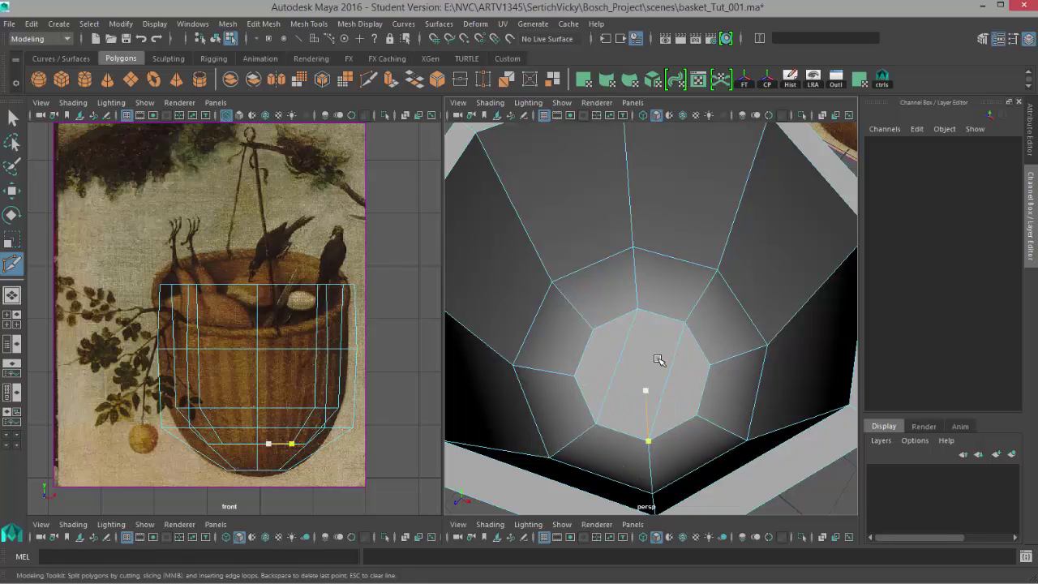
{"action": "right_click_drag", "start_coordinate": [632, 305], "coordinate": [613, 321]}
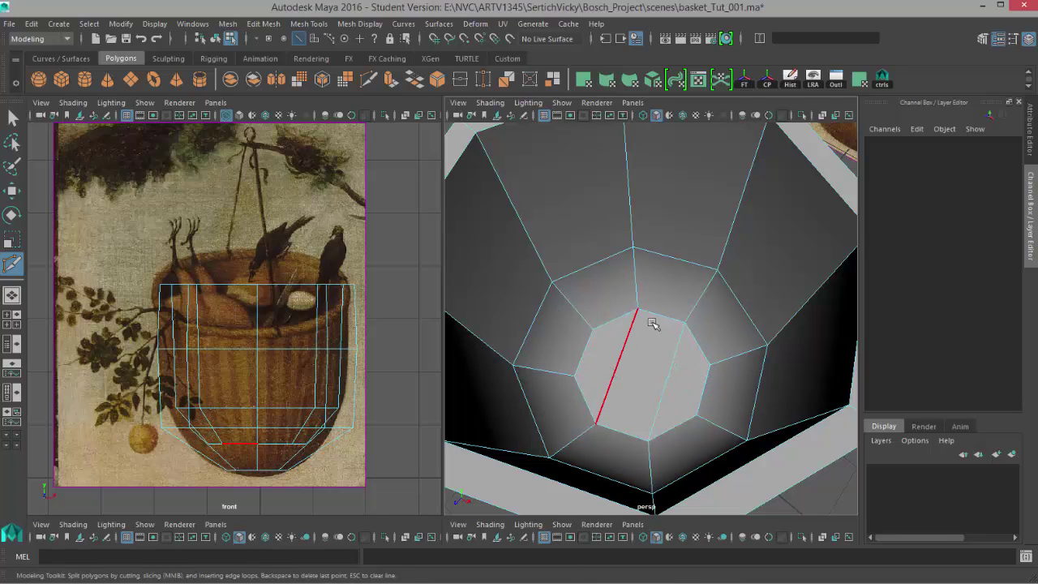
{"action": "left_click", "coordinate": [637, 309]}
{"action": "key", "text": "q"}
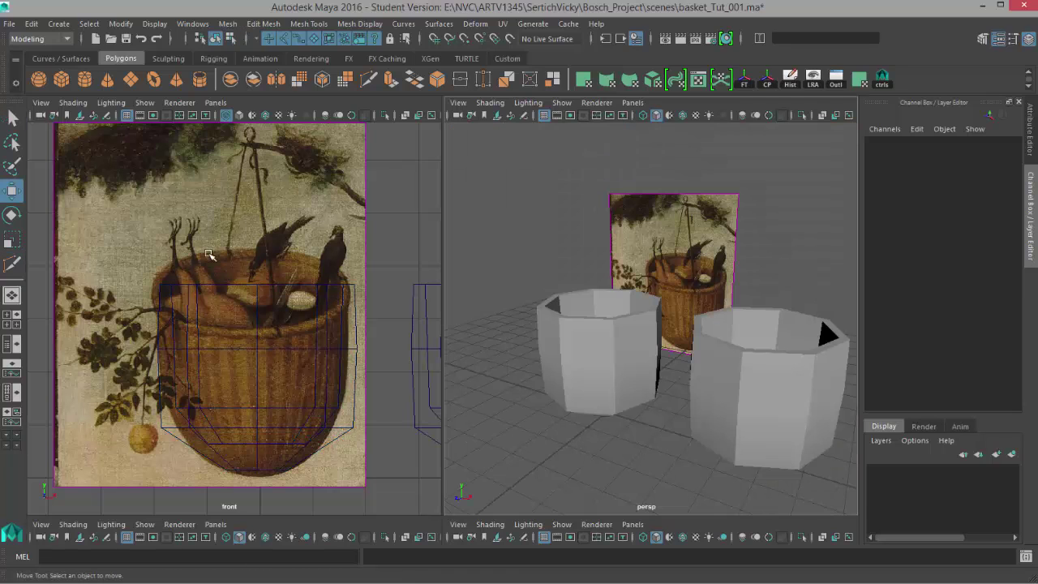
- Frame the left octagonal basket and select its top rim face loop
{"action": "left_click", "coordinate": [588, 322]}
{"action": "key", "text": "f"}
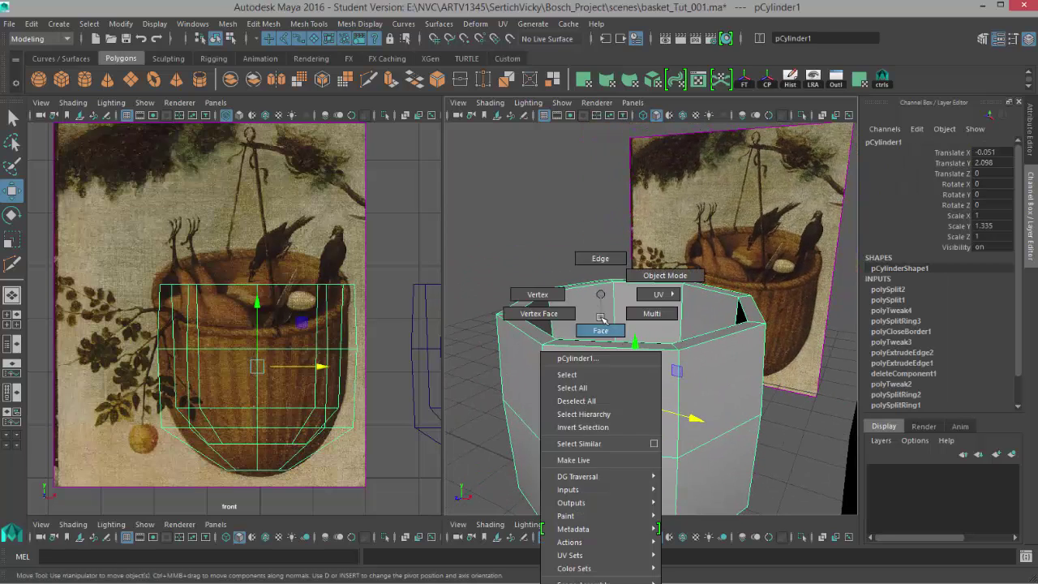
{"action": "right_click_drag", "start_coordinate": [600, 329], "coordinate": [600, 330]}
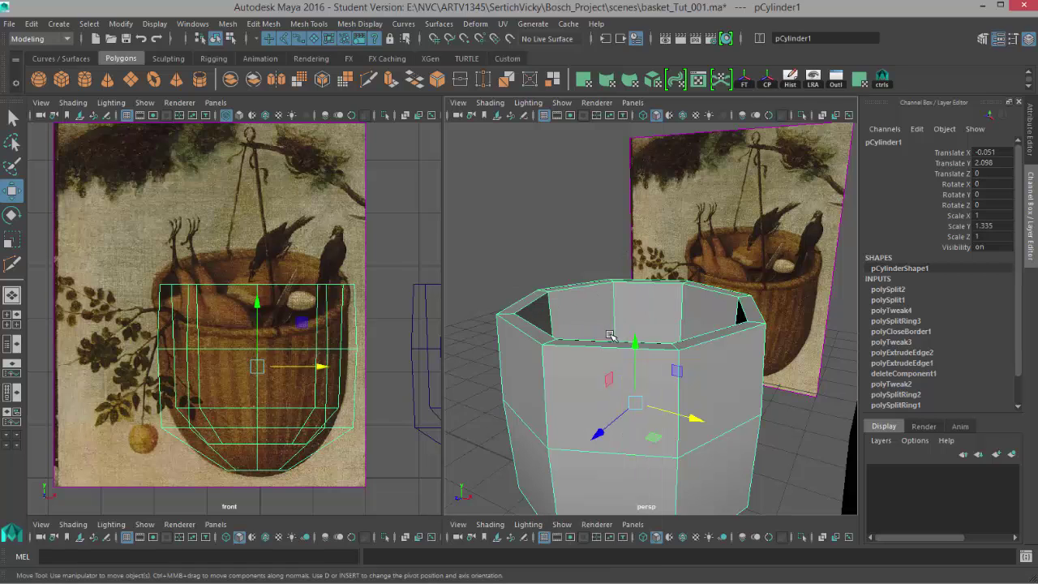
{"action": "left_click", "coordinate": [539, 339]}
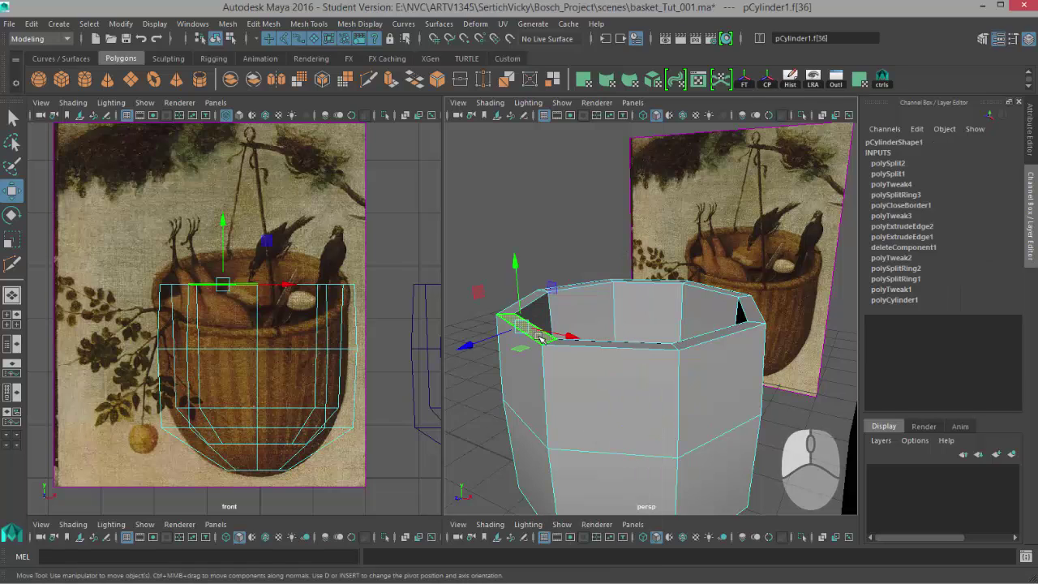
{"action": "double_click", "coordinate": [628, 343], "text": "shift"}
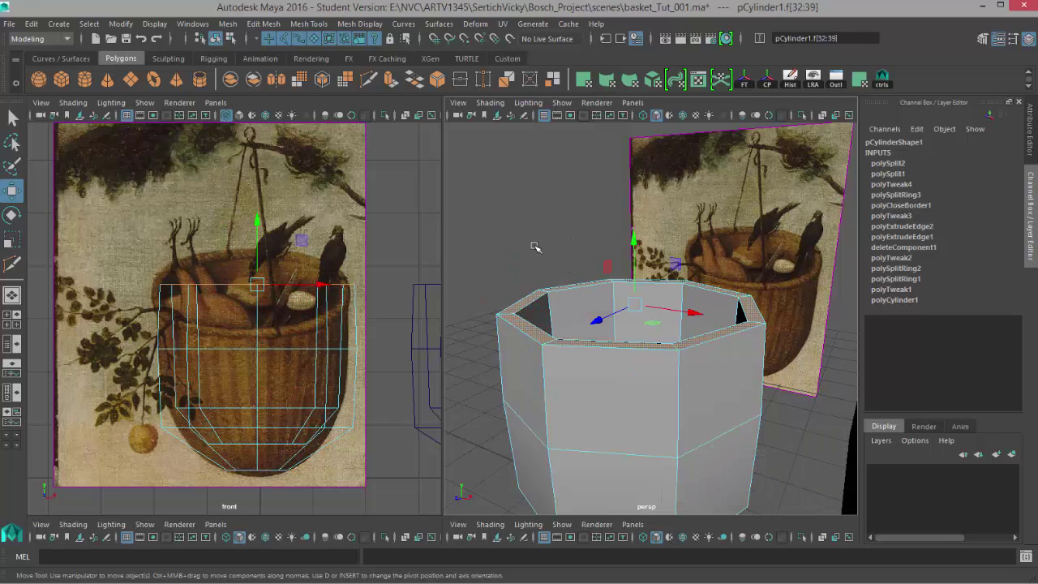
- Extrude the rim faces upward by Local Translate Z 0.0853
{"action": "right_click_drag", "start_coordinate": [557, 171], "coordinate": [556, 204], "text": "shift"}
{"action": "left_click_drag", "start_coordinate": [718, 261], "coordinate": [712, 256]}
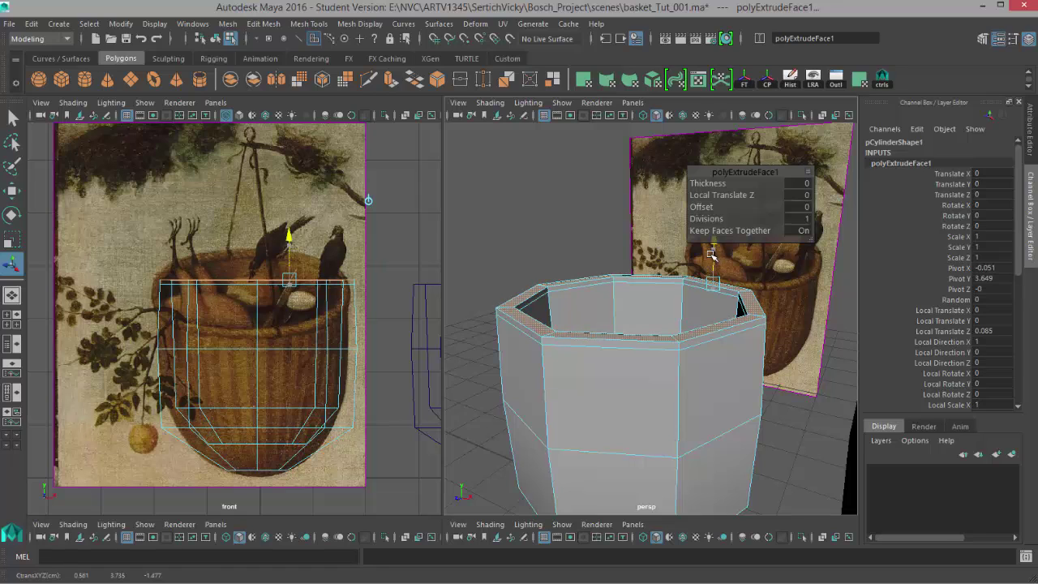
{"action": "left_click_drag", "start_coordinate": [711, 255], "coordinate": [711, 255]}
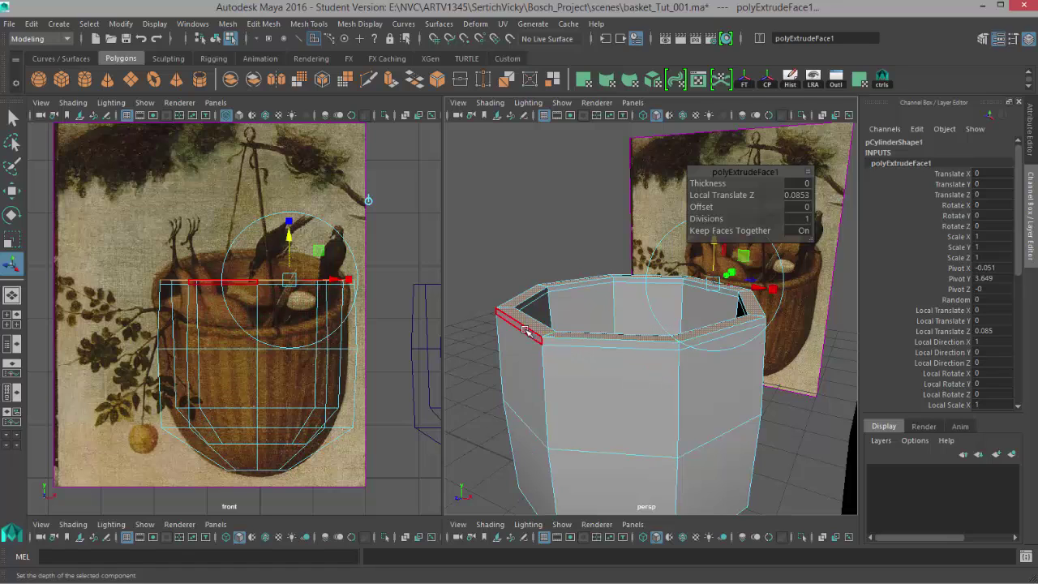
{"action": "left_click", "coordinate": [566, 343]}
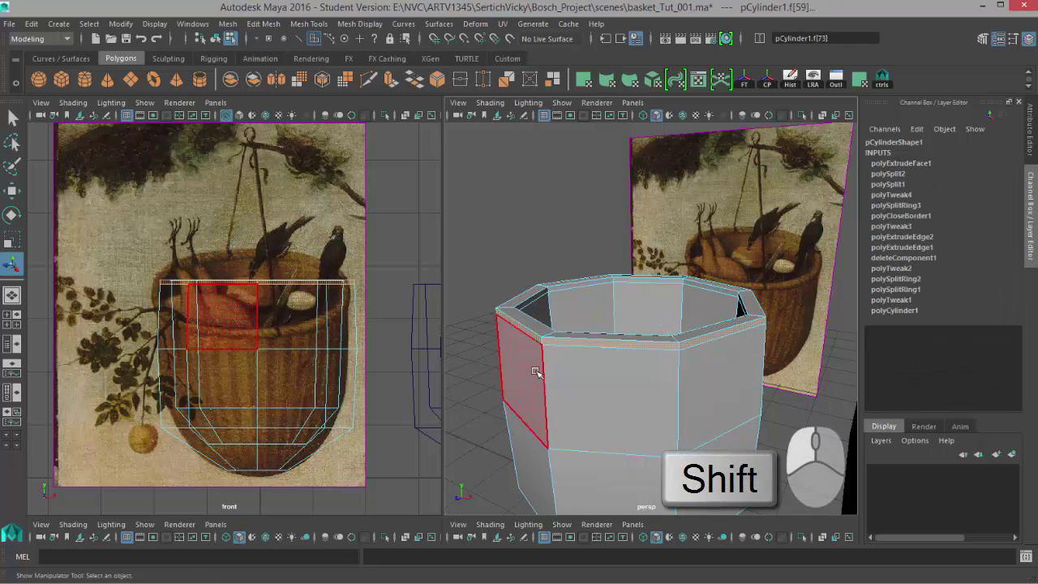
- Extrude the top rim faces again by about 0.099 Local Translate Z into a taller lip
{"action": "left_click_drag", "start_coordinate": [519, 373], "coordinate": [543, 378], "text": "alt"}
{"action": "key", "text": "4"}
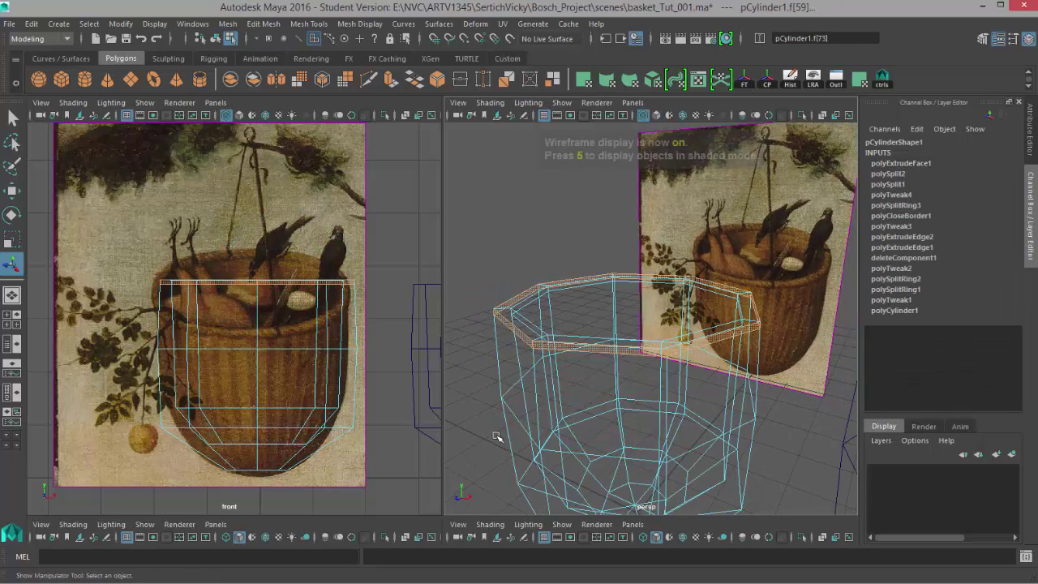
{"action": "key", "text": "5"}
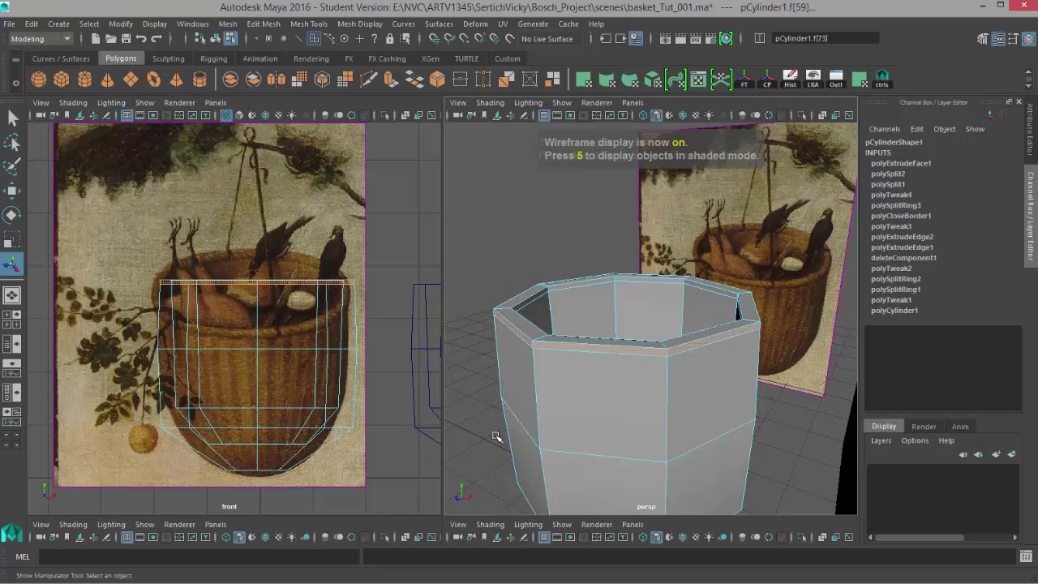
{"action": "right_click_drag", "start_coordinate": [490, 230], "coordinate": [495, 269], "text": "shift"}
{"action": "mouse_move", "coordinate": [748, 295]}
{"action": "left_mouse_down", "text": "alt"}
{"action": "mouse_move", "coordinate": [751, 318]}
{"action": "mouse_move", "coordinate": [759, 289]}
{"action": "left_mouse_up", "text": "alt"}
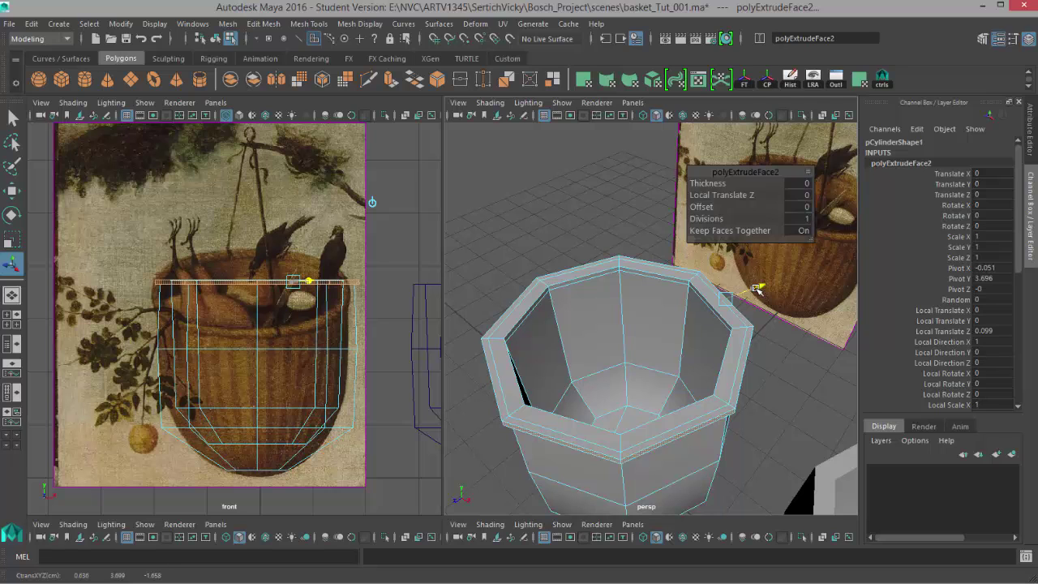
{"action": "left_click_drag", "start_coordinate": [661, 413], "coordinate": [665, 393], "text": "alt"}
- Clear the rim face selection and return to object mode
{"action": "key", "text": "q"}
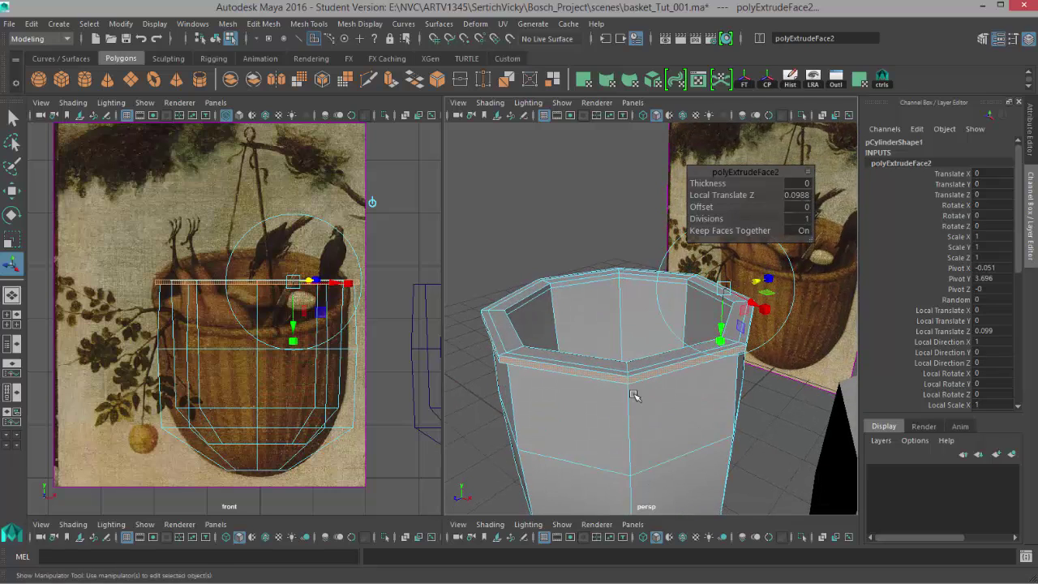
{"action": "left_click", "coordinate": [677, 432]}
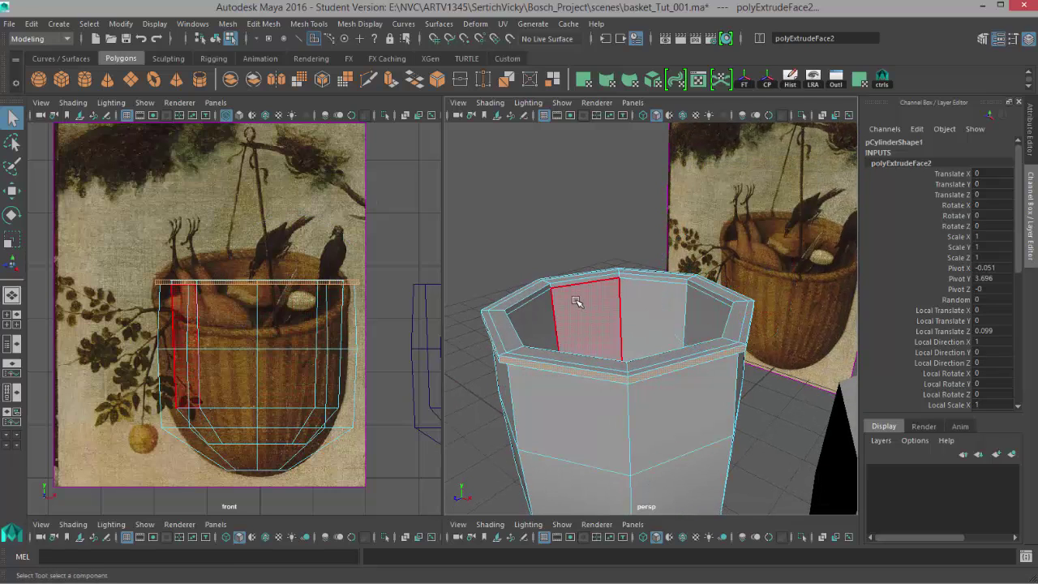
{"action": "right_click_drag", "start_coordinate": [579, 290], "coordinate": [644, 270]}
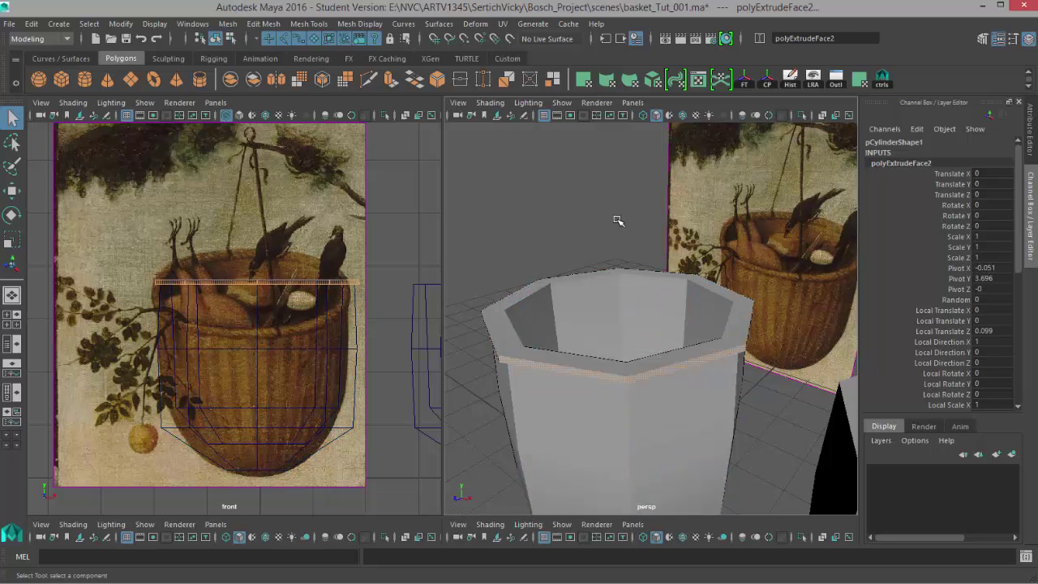
- Preview the first cup smoothed, then deselect it and orbit around it
{"action": "left_click", "coordinate": [631, 348]}
{"action": "key", "text": "3"}
{"action": "left_click", "coordinate": [595, 233]}
{"action": "left_click_drag", "start_coordinate": [686, 425], "coordinate": [754, 425], "text": "alt"}
- Insert an edge loop near the top of the second octagonal cylinder
{"action": "left_click", "coordinate": [765, 431]}
{"action": "right_click_drag", "start_coordinate": [756, 164], "coordinate": [697, 185], "text": "shift"}
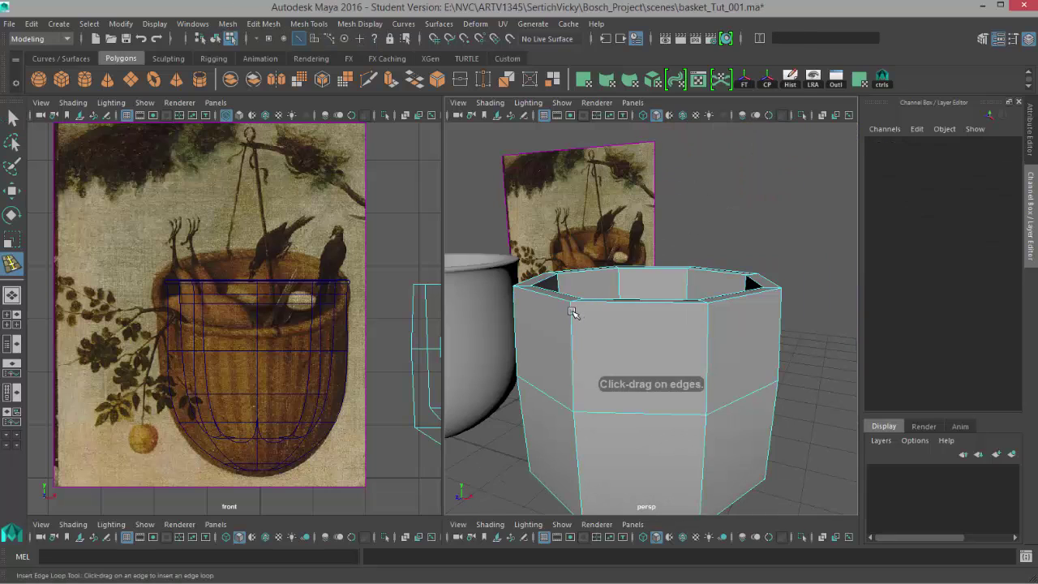
{"action": "left_click_drag", "start_coordinate": [573, 313], "coordinate": [570, 302]}
{"action": "key", "text": "w"}
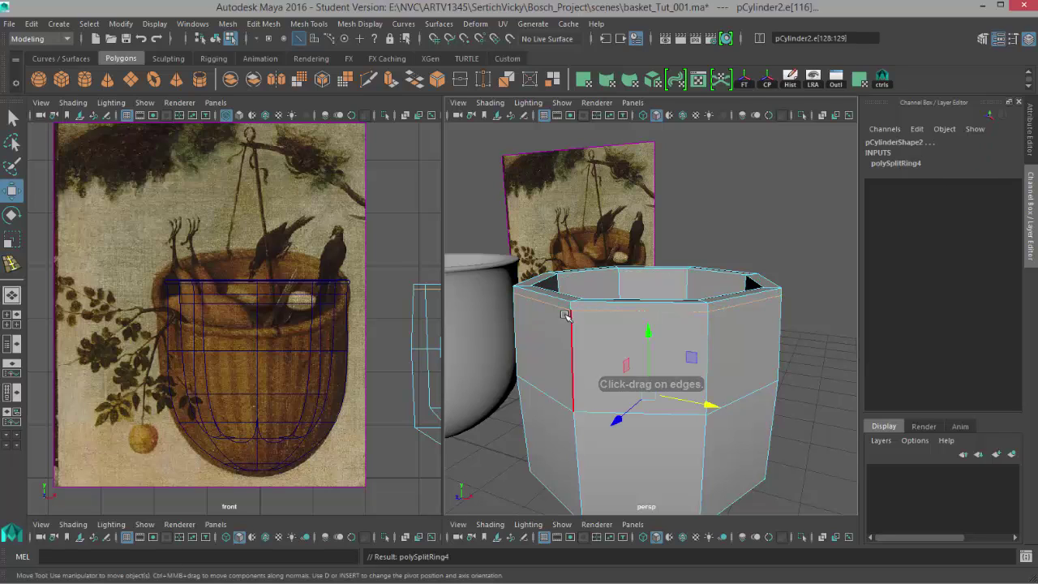
- Extrude the ring of top faces outward to form a rim
{"action": "right_click_drag", "start_coordinate": [566, 305], "coordinate": [565, 335]}
{"action": "left_click", "coordinate": [594, 311]}
{"action": "double_click", "coordinate": [654, 306]}
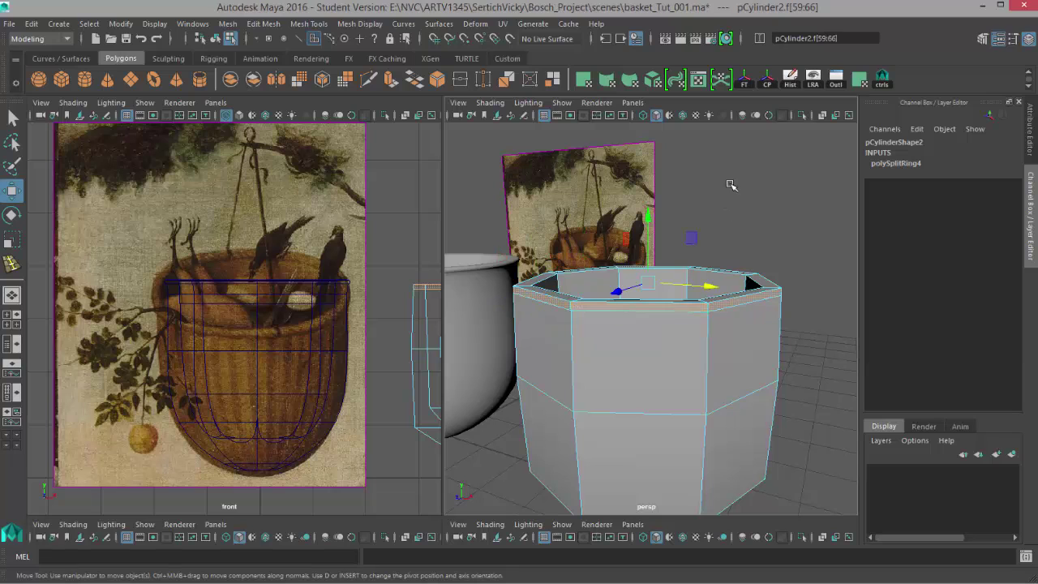
{"action": "right_click_drag", "start_coordinate": [731, 185], "coordinate": [725, 218], "text": "shift"}
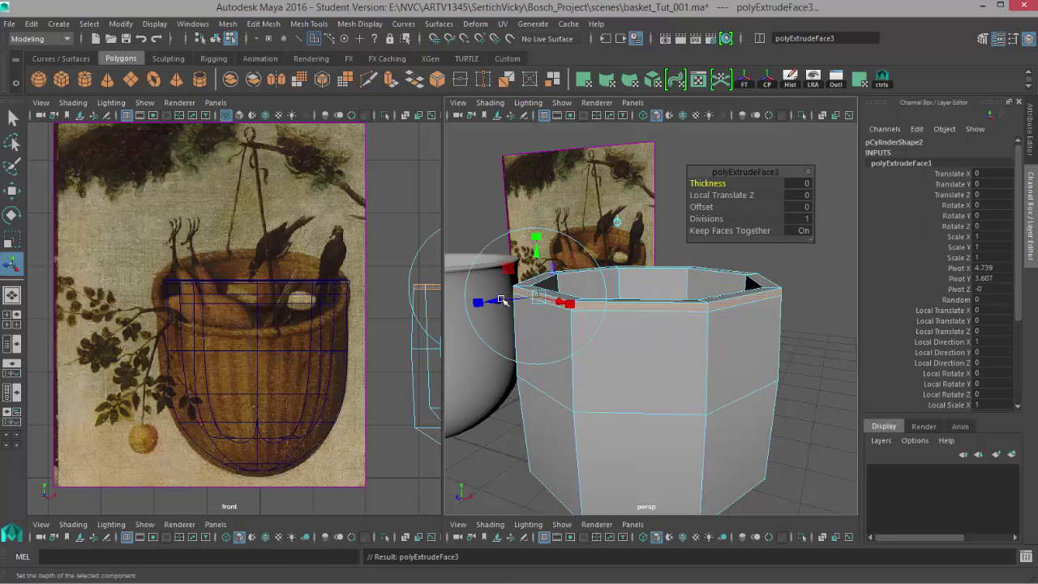
{"action": "left_click_drag", "start_coordinate": [501, 300], "coordinate": [499, 302]}
{"action": "key", "text": "w"}
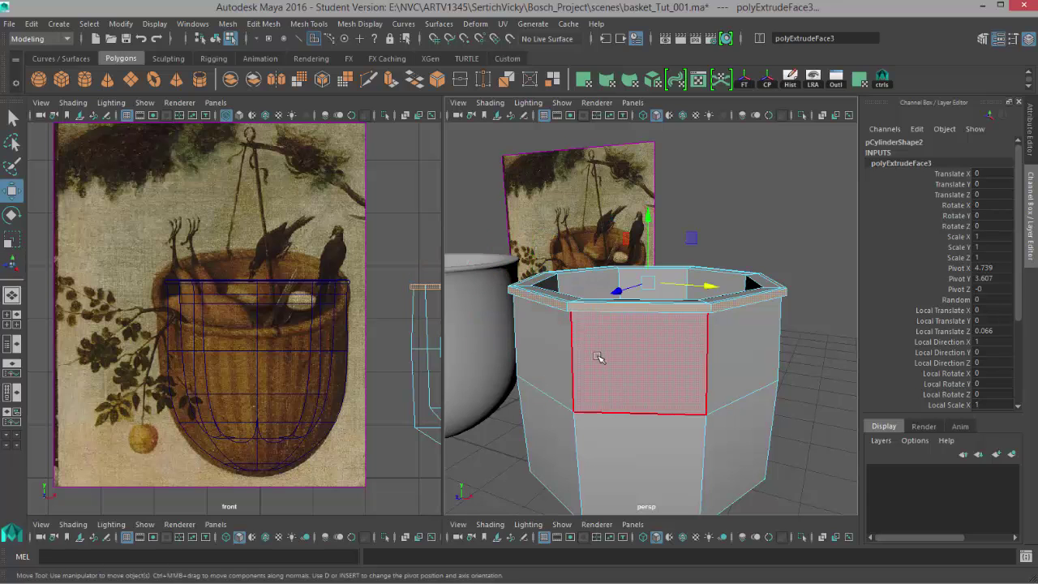
- Select both cups and preview them smoothed with key 3 to compare
{"action": "left_click_drag", "start_coordinate": [597, 354], "coordinate": [620, 373], "text": "alt"}
{"action": "right_click_drag", "start_coordinate": [657, 373], "coordinate": [706, 341]}
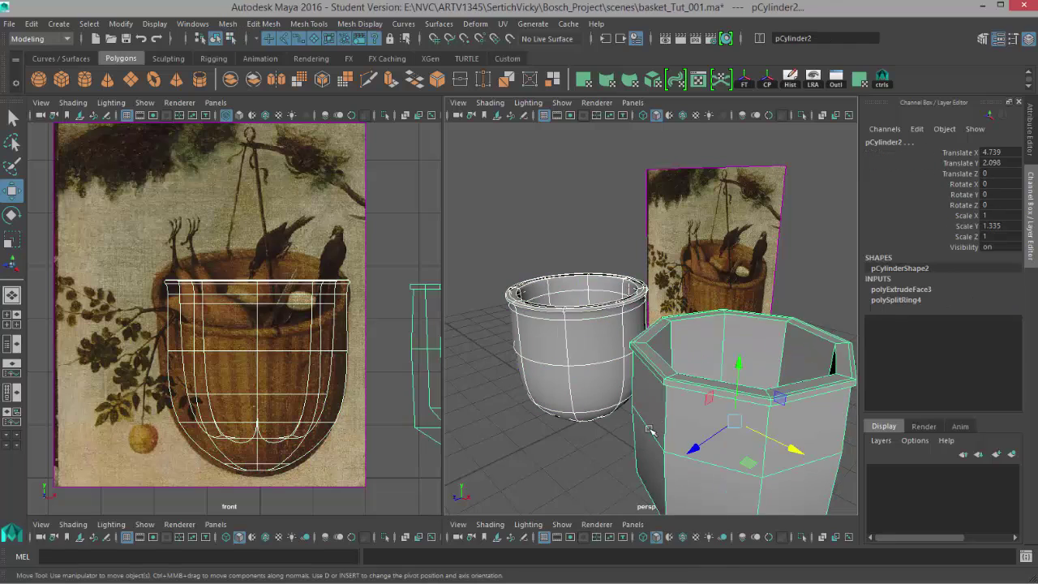
{"action": "left_click", "coordinate": [597, 464]}
{"action": "left_click_drag", "start_coordinate": [597, 464], "coordinate": [713, 426], "text": "alt"}
{"action": "left_click", "coordinate": [703, 418]}
{"action": "key", "text": "3"}
{"action": "left_click", "coordinate": [610, 412]}
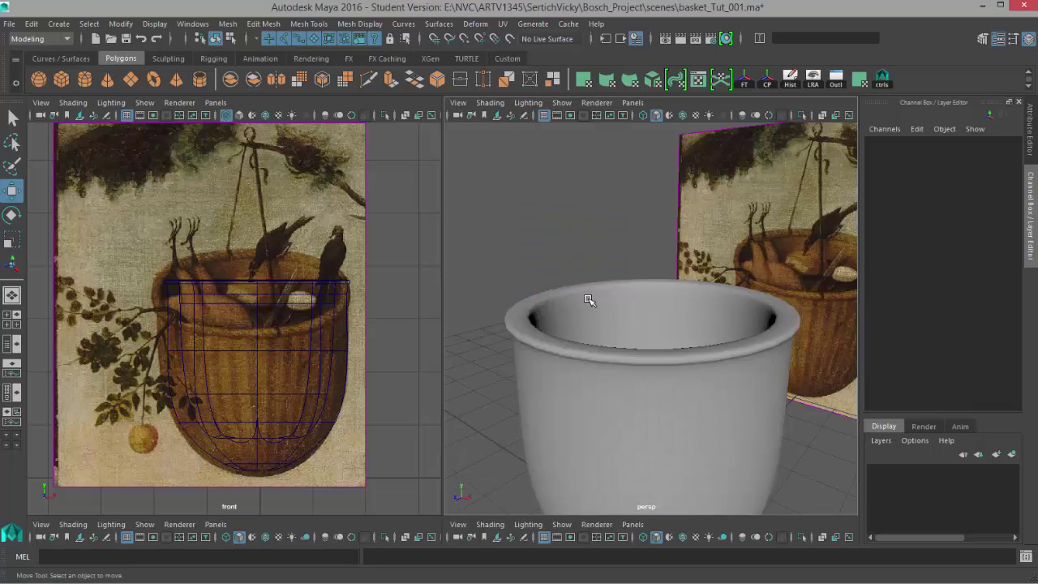
- Select the basket in vertex mode, orbiting to a low angle to see its underside
{"action": "left_click", "coordinate": [686, 383]}
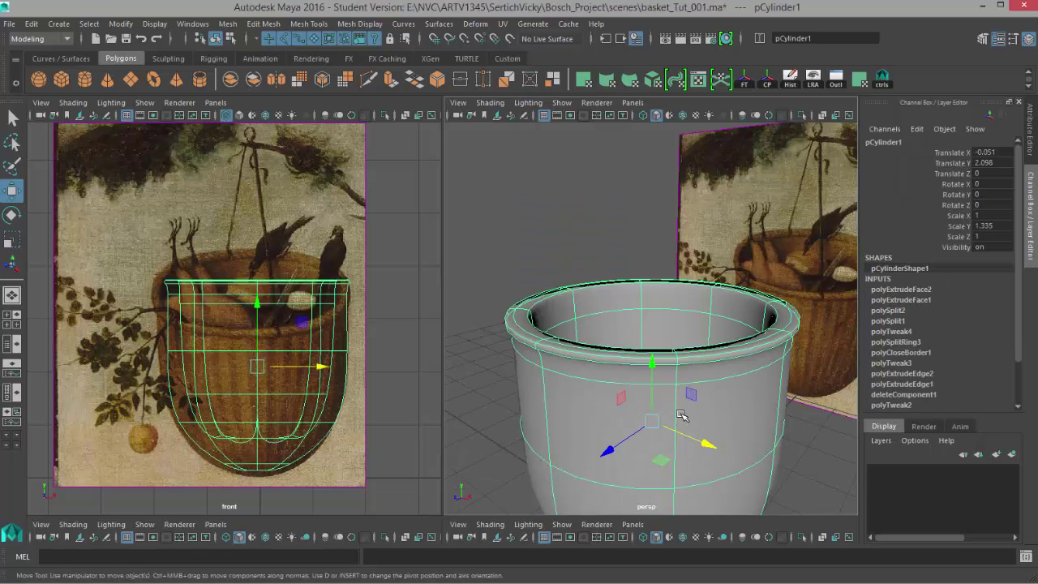
{"action": "left_click_drag", "start_coordinate": [683, 416], "coordinate": [688, 397], "text": "alt"}
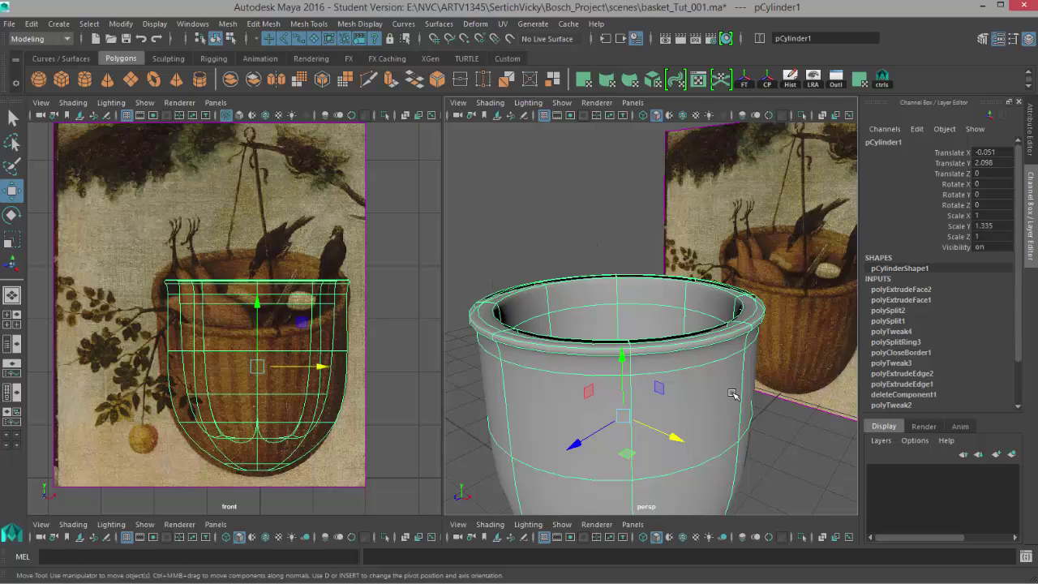
{"action": "mouse_move", "coordinate": [701, 375]}
{"action": "left_mouse_down", "text": "alt"}
{"action": "mouse_move", "coordinate": [700, 386]}
{"action": "mouse_move", "coordinate": [681, 389]}
{"action": "mouse_move", "coordinate": [704, 359]}
{"action": "mouse_move", "coordinate": [696, 365]}
{"action": "left_mouse_up", "text": "alt"}
{"action": "left_click_drag", "start_coordinate": [554, 454], "coordinate": [612, 342], "text": "alt"}
{"action": "right_click_drag", "start_coordinate": [610, 315], "coordinate": [552, 315]}
{"action": "left_click_drag", "start_coordinate": [634, 427], "coordinate": [653, 414], "text": "alt"}
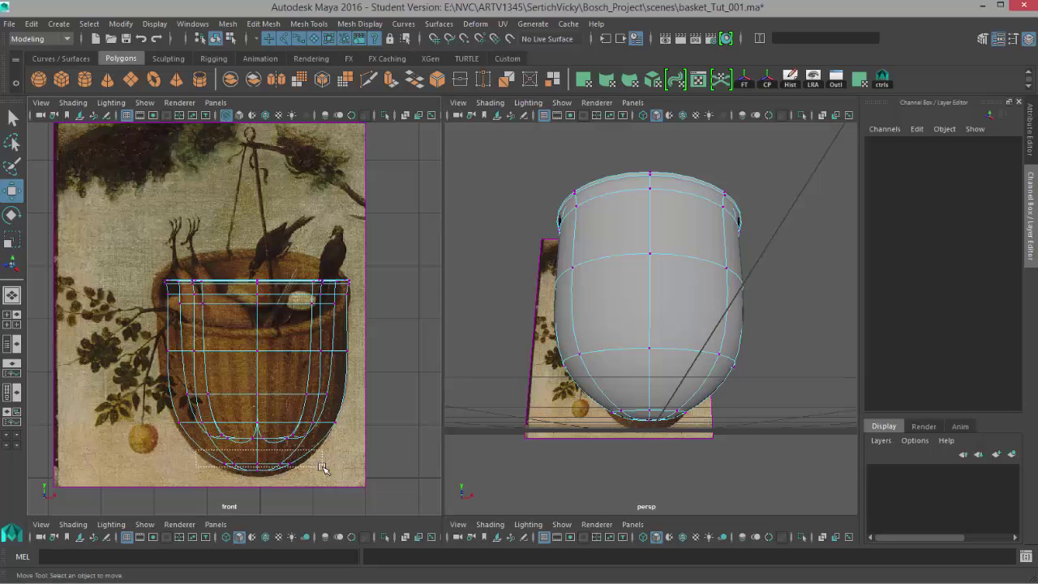
- Scale the basket's bottom vertex ring outward about 1.36 in X and Z
{"action": "left_click_drag", "start_coordinate": [325, 468], "coordinate": [326, 470]}
{"action": "left_click_drag", "start_coordinate": [671, 419], "coordinate": [607, 429], "text": "alt"}
{"action": "key", "text": "r"}
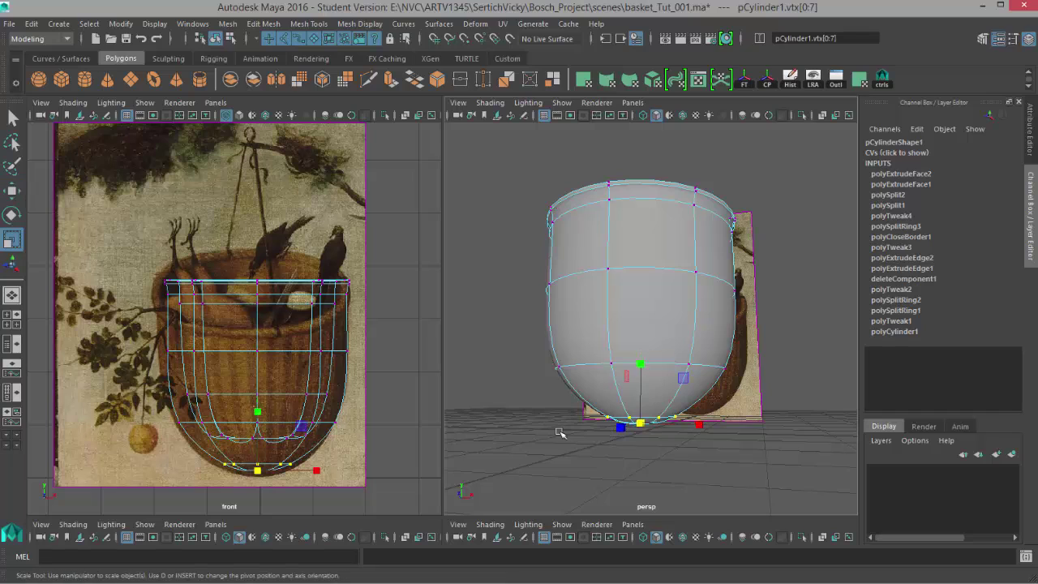
{"action": "left_click_drag", "start_coordinate": [256, 471], "coordinate": [275, 474]}
{"action": "left_click_drag", "start_coordinate": [510, 382], "coordinate": [695, 274], "text": "alt"}
{"action": "right_click_drag", "start_coordinate": [695, 274], "coordinate": [607, 348], "text": "alt"}
{"action": "left_click_drag", "start_coordinate": [607, 348], "coordinate": [581, 280], "text": "alt"}
{"action": "right_click_drag", "start_coordinate": [581, 279], "coordinate": [516, 278]}
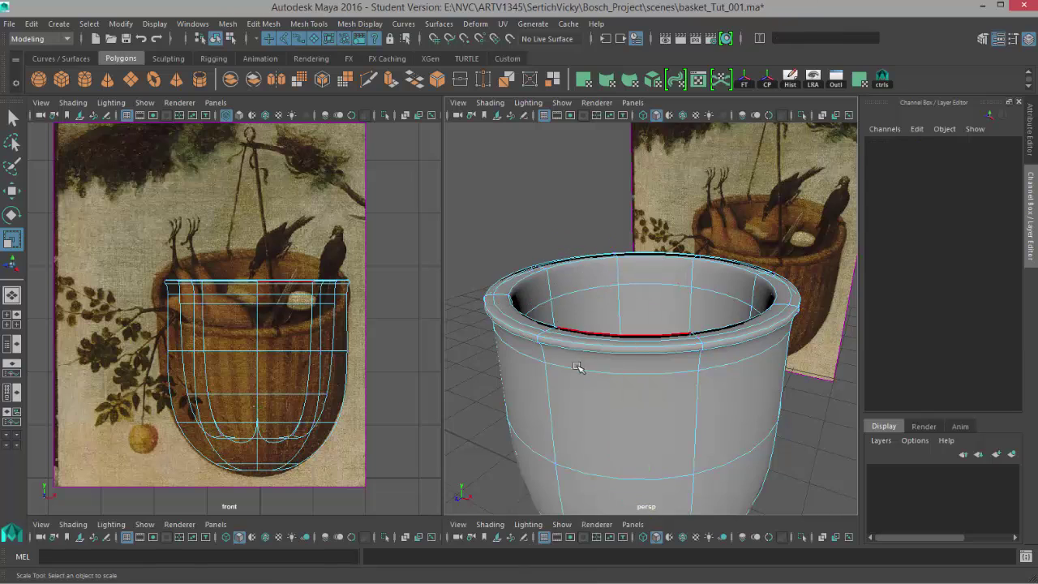
- Select the rim edge loop on the low-poly cage and scale it slightly to about 0.871
{"action": "left_click_drag", "start_coordinate": [576, 369], "coordinate": [543, 389], "text": "alt"}
{"action": "double_click", "coordinate": [521, 339]}
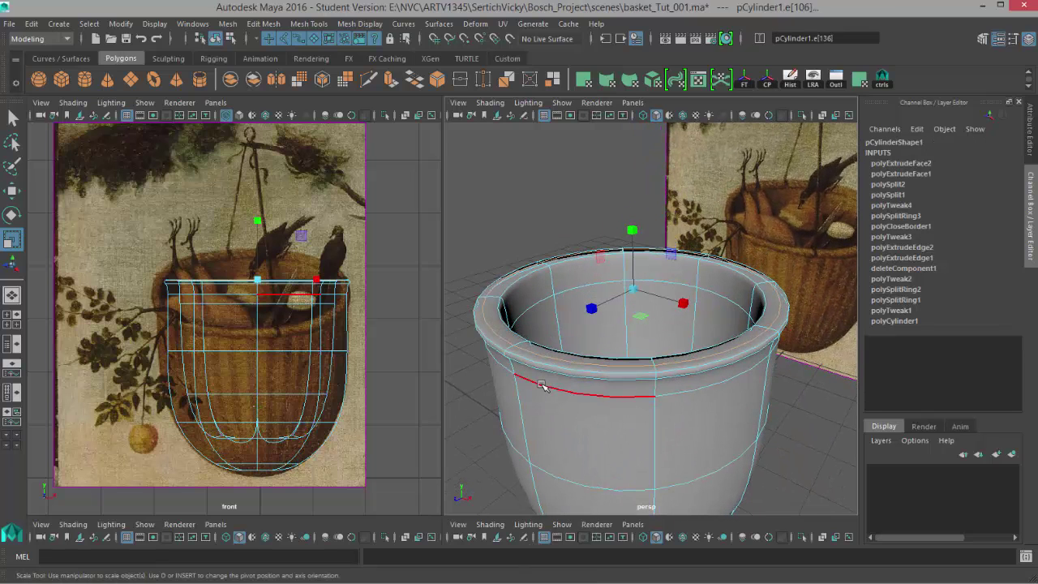
{"action": "key", "text": "1"}
{"action": "key", "text": "ctrl+z"}
{"action": "left_click_drag", "start_coordinate": [633, 289], "coordinate": [634, 289]}
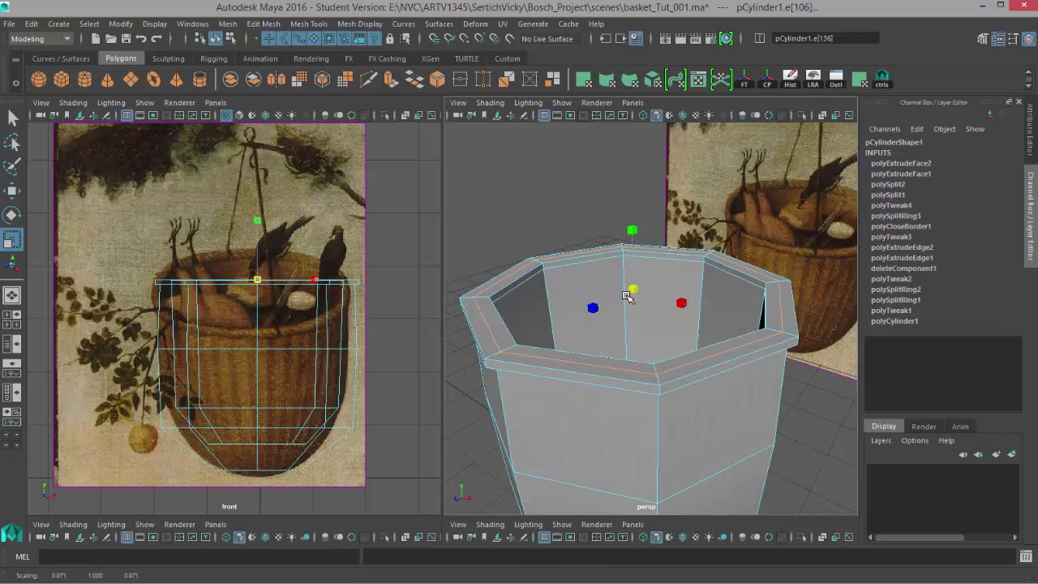
- Raise the rim edge loop in Y and check the basket in smoothed preview
{"action": "key", "text": "w"}
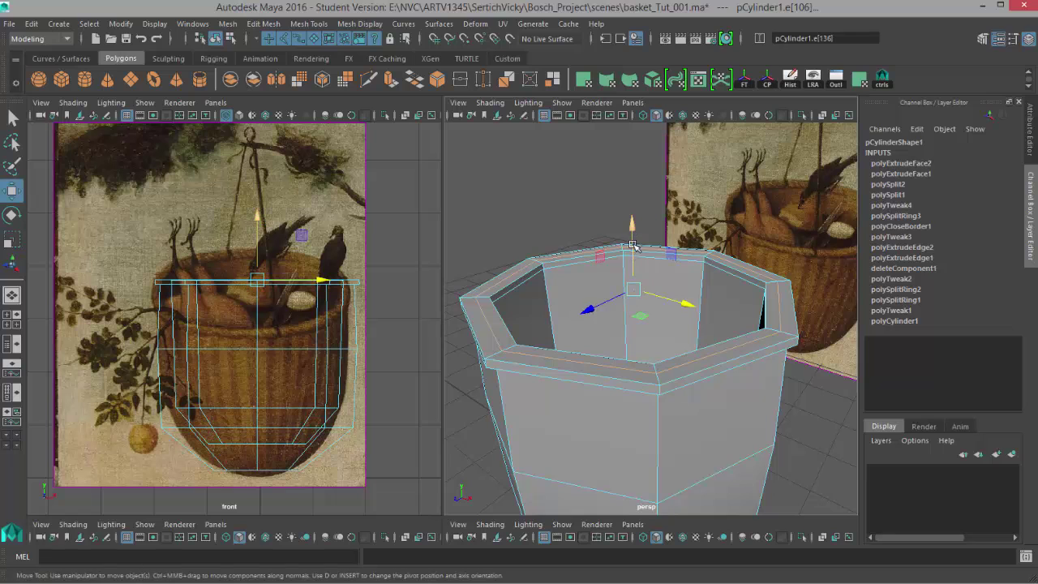
{"action": "left_click_drag", "start_coordinate": [632, 234], "coordinate": [632, 232]}
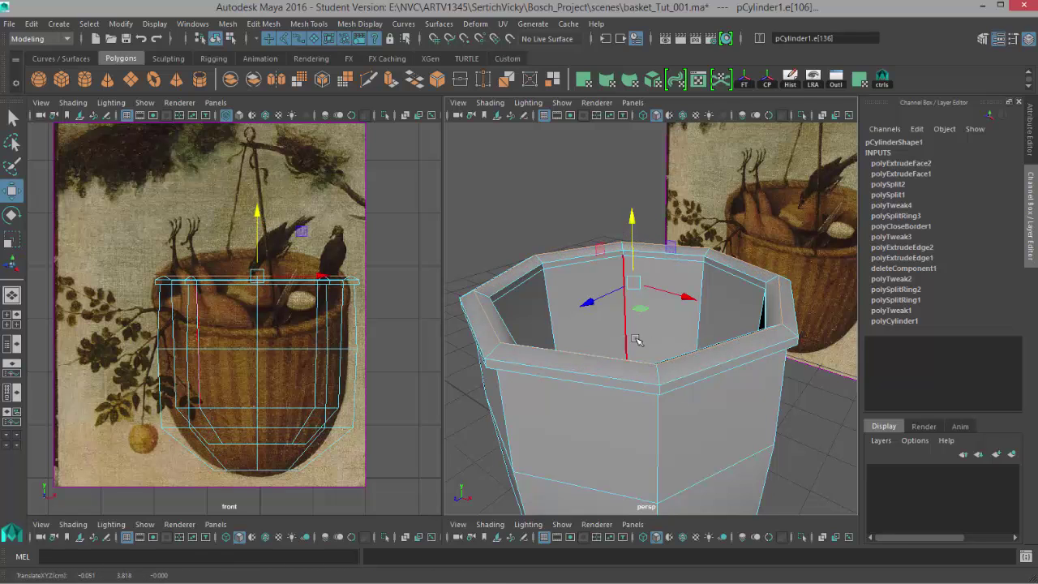
{"action": "left_click_drag", "start_coordinate": [632, 345], "coordinate": [619, 323], "text": "alt"}
{"action": "key", "text": "3"}
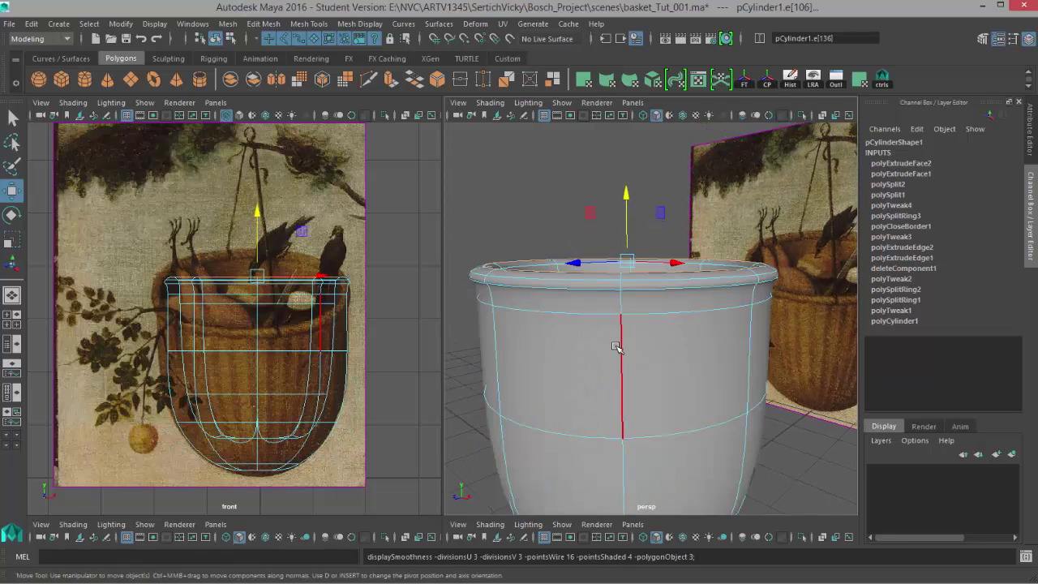
{"action": "left_click_drag", "start_coordinate": [625, 195], "coordinate": [625, 195]}
{"action": "mouse_move", "coordinate": [640, 385]}
{"action": "left_mouse_down", "text": "alt"}
{"action": "mouse_move", "coordinate": [600, 405]}
{"action": "mouse_move", "coordinate": [703, 394]}
{"action": "mouse_move", "coordinate": [667, 378]}
{"action": "mouse_move", "coordinate": [631, 382]}
{"action": "left_mouse_up", "text": "alt"}
{"action": "right_click_drag", "start_coordinate": [583, 277], "coordinate": [673, 232]}
{"action": "scroll", "coordinate": [662, 371], "scroll_direction": "down", "scroll_amount": 5}
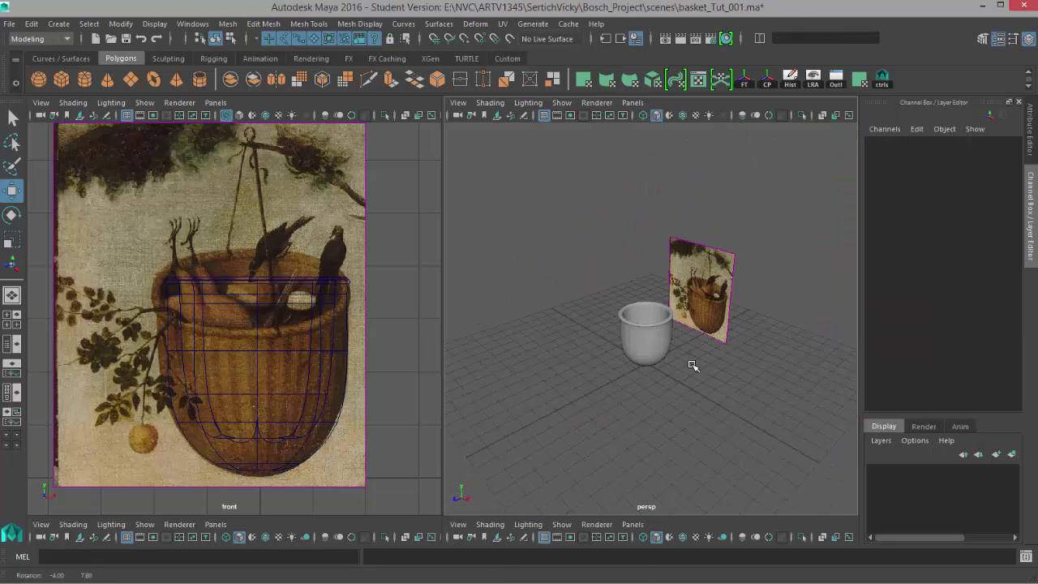
{"action": "scroll", "coordinate": [682, 387], "scroll_direction": "up", "scroll_amount": 3}
{"action": "left_click_drag", "start_coordinate": [682, 387], "coordinate": [717, 373], "text": "alt"}
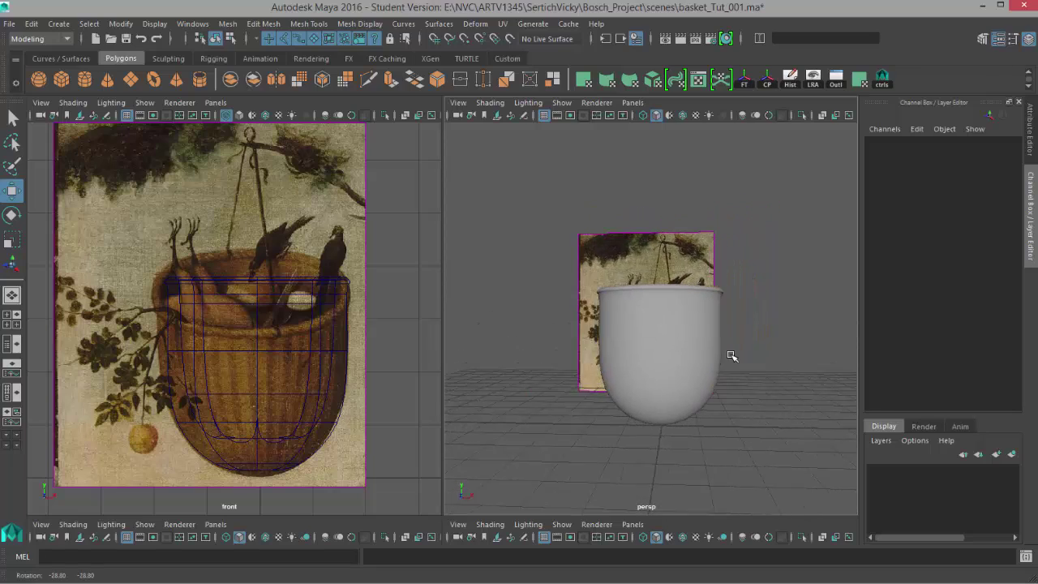
{"action": "left_click_drag", "start_coordinate": [729, 374], "coordinate": [689, 380], "text": "alt"}
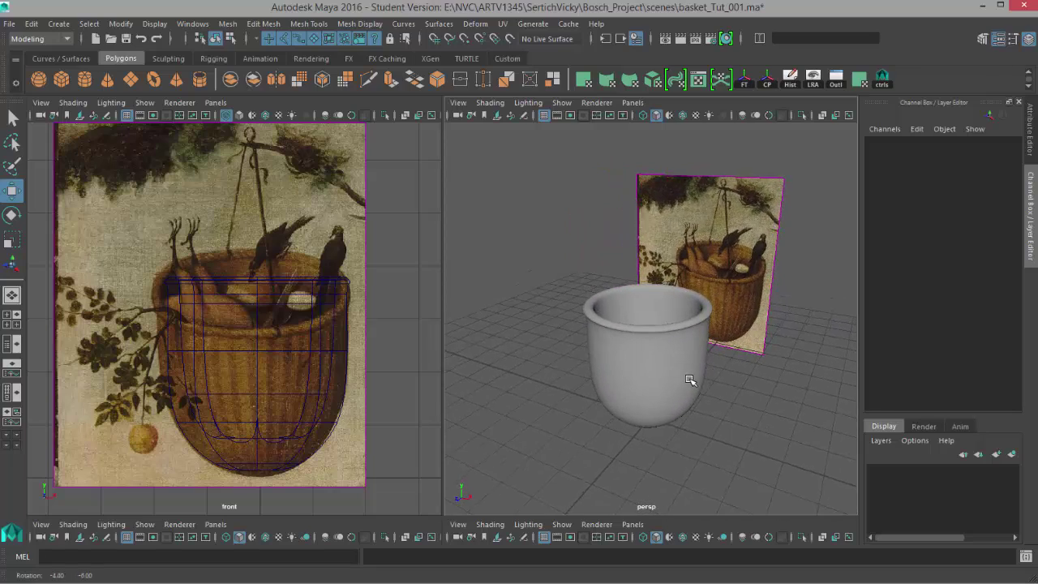